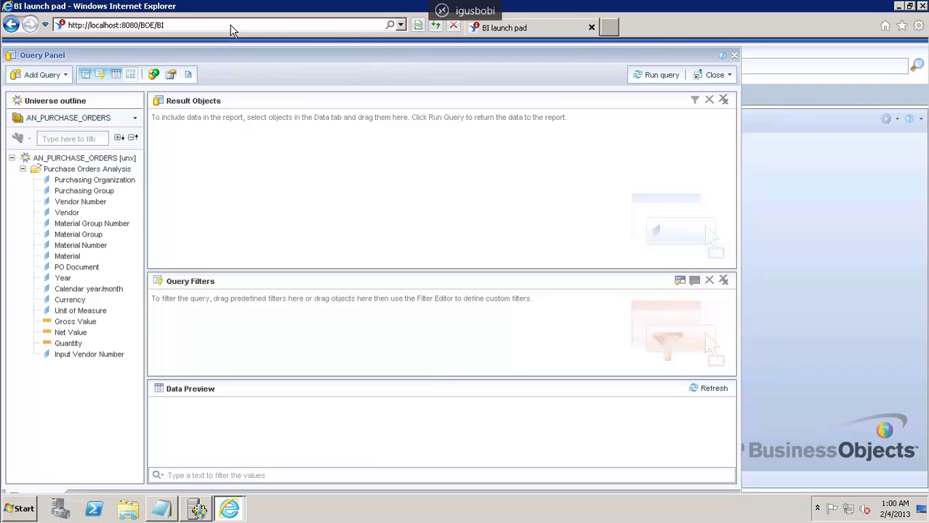
- Switch to the window with the BI launch pad logon page and log on with the account password using Enterprise authentication
{"action": "left_click", "coordinate": [227, 508]}
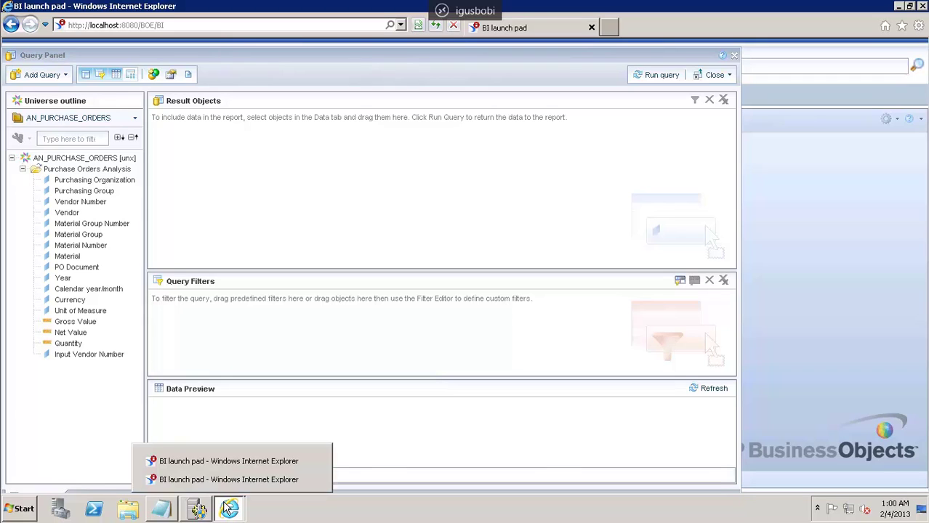
{"action": "left_click", "coordinate": [235, 465]}
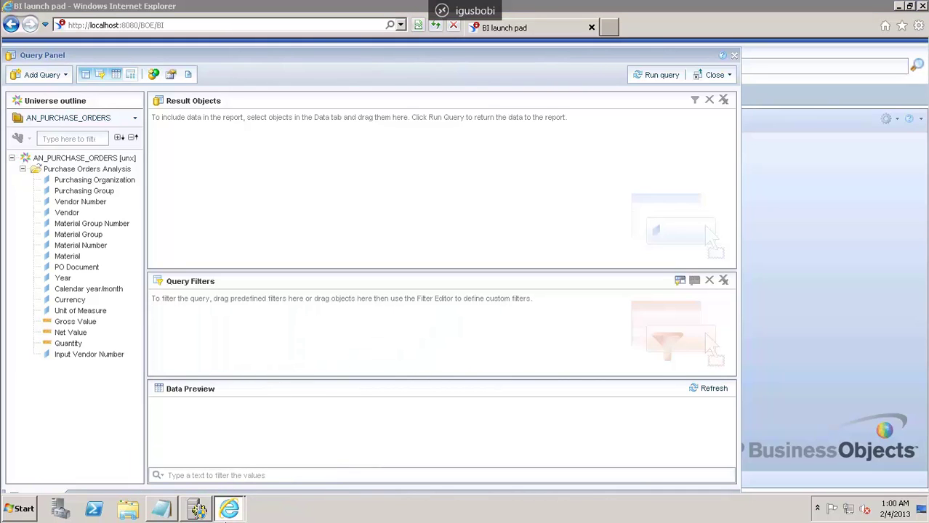
{"action": "left_click", "coordinate": [227, 511]}
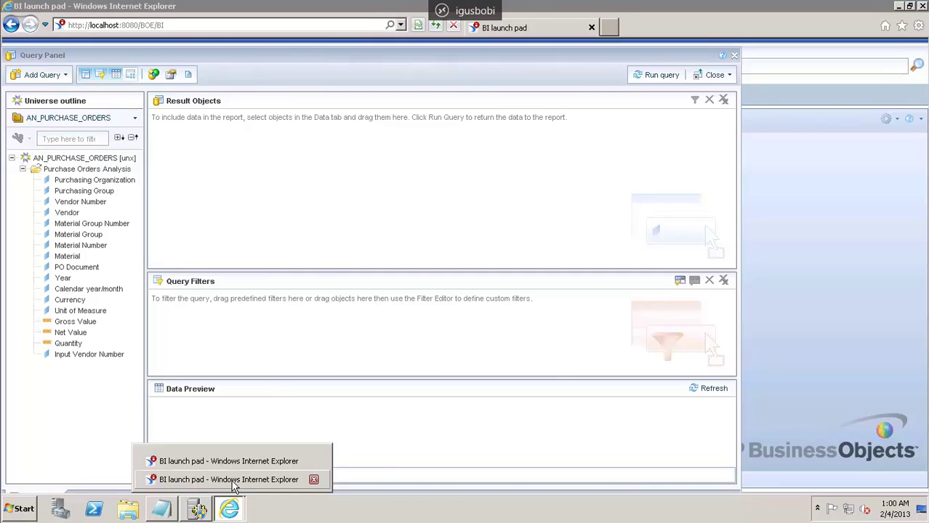
{"action": "left_click", "coordinate": [234, 482]}
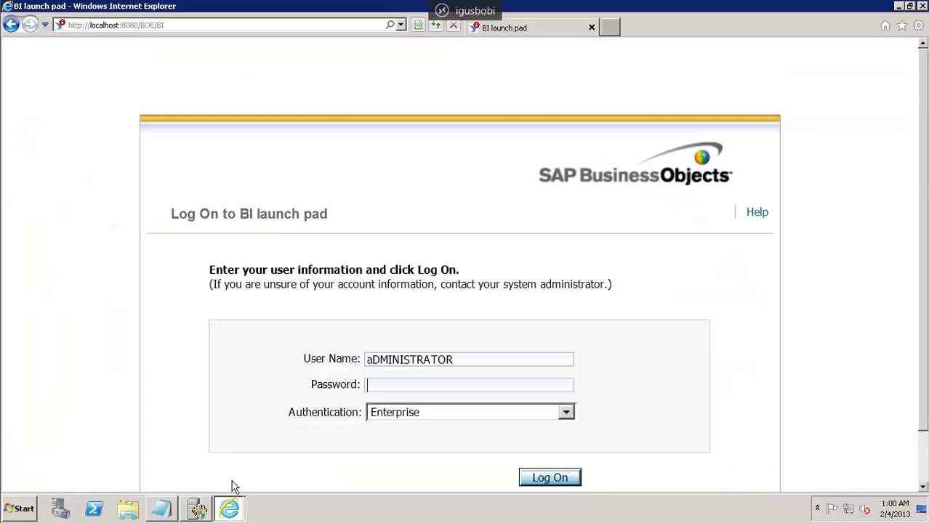
{"action": "left_click", "coordinate": [206, 27]}
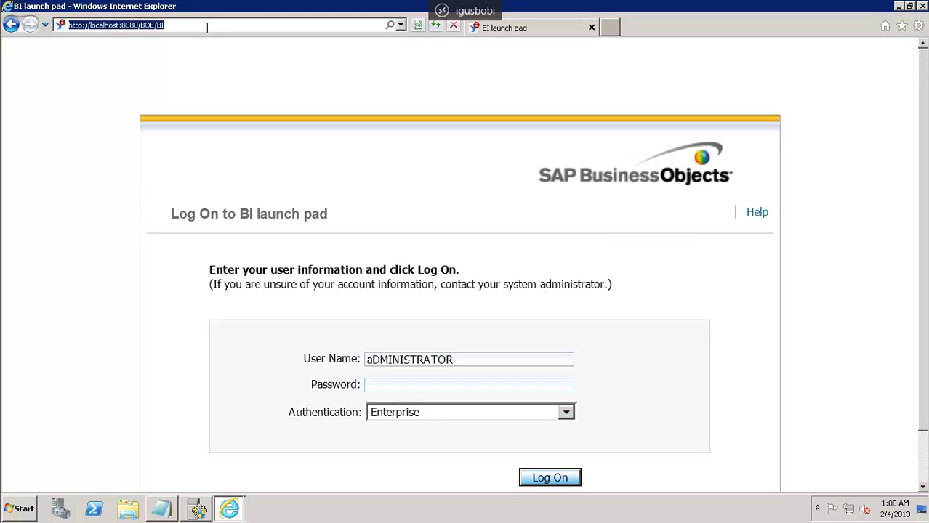
{"action": "left_click", "coordinate": [384, 386]}
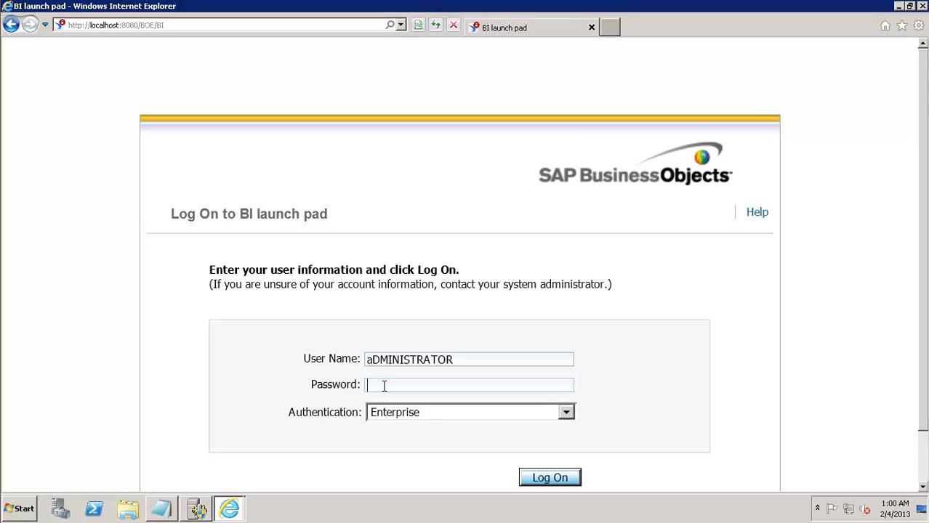
{"action": "type", "text": "••••••••"}
{"action": "left_click", "coordinate": [420, 420]}
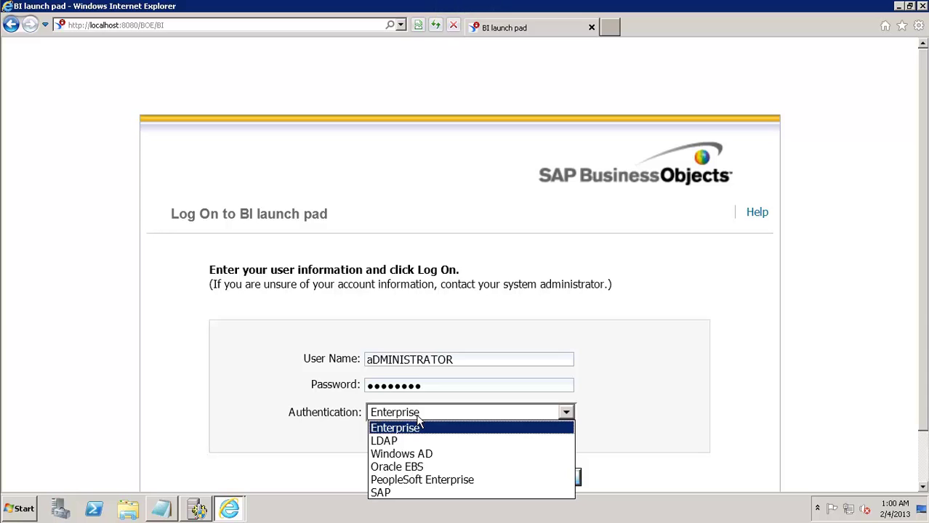
{"action": "left_click", "coordinate": [419, 420]}
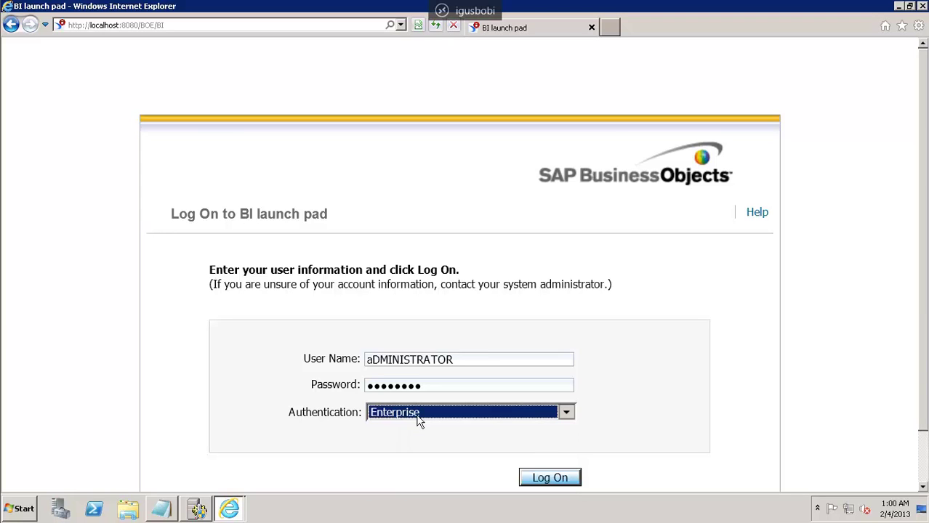
{"action": "left_click", "coordinate": [542, 478]}
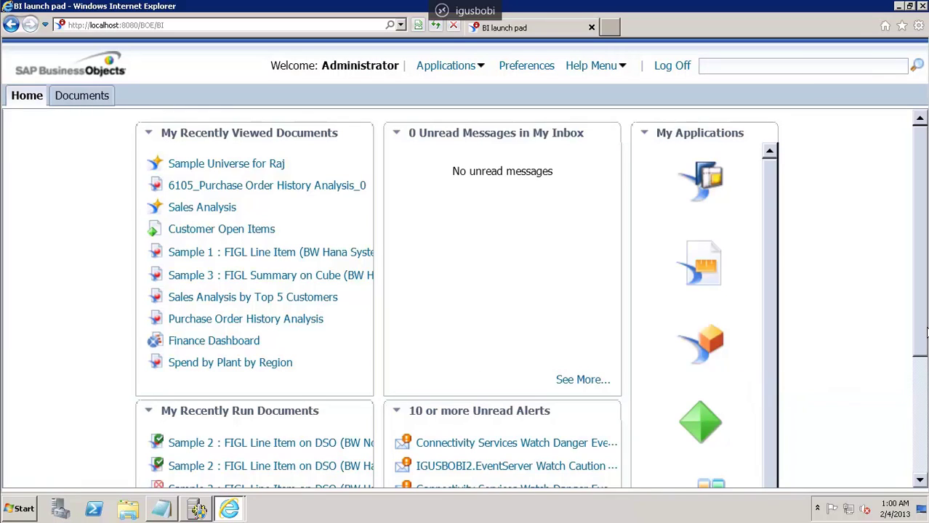
- Open the Web Intelligence application from My Applications on the home page
{"action": "mouse_move", "coordinate": [925, 331]}
{"action": "left_mouse_down"}
{"action": "mouse_move", "coordinate": [923, 435]}
{"action": "mouse_move", "coordinate": [925, 313]}
{"action": "left_mouse_up"}
{"action": "scroll", "coordinate": [773, 381], "scroll_direction": "down", "scroll_amount": 1}
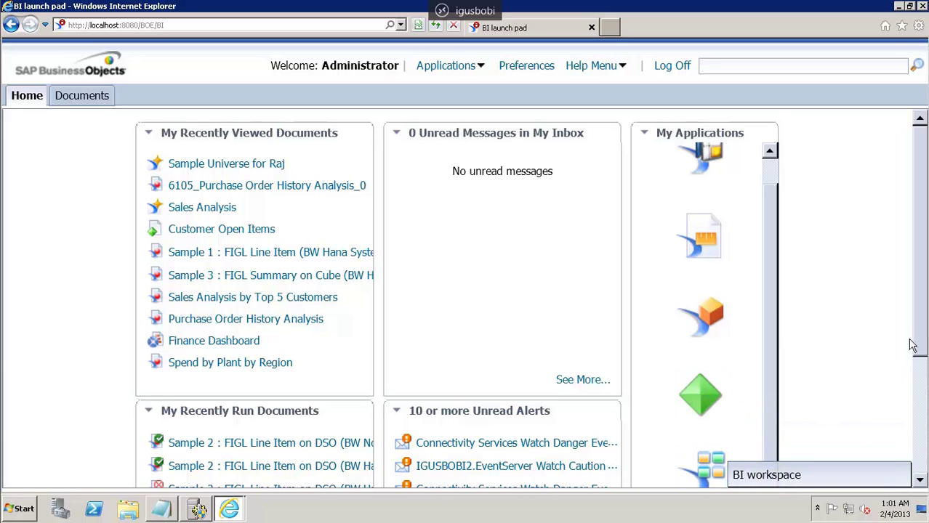
{"action": "left_click_drag", "start_coordinate": [923, 323], "coordinate": [923, 420]}
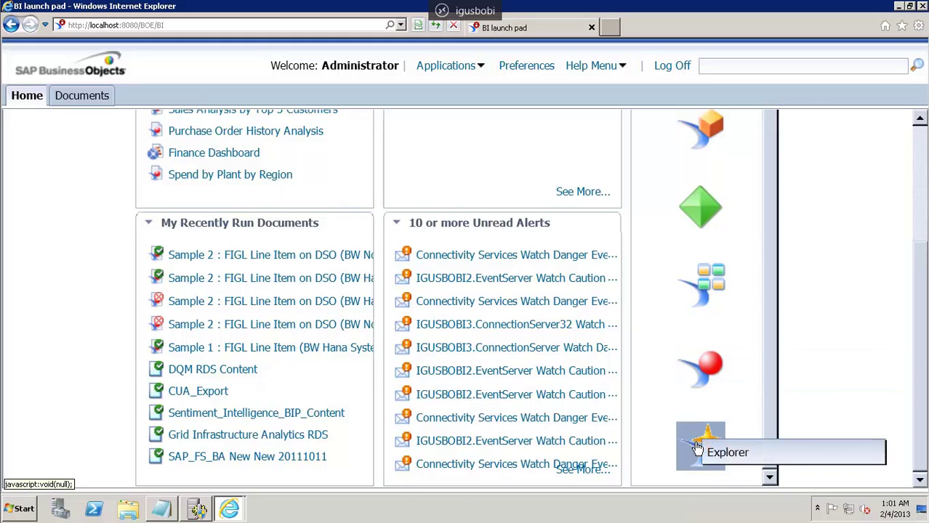
{"action": "left_click", "coordinate": [710, 375]}
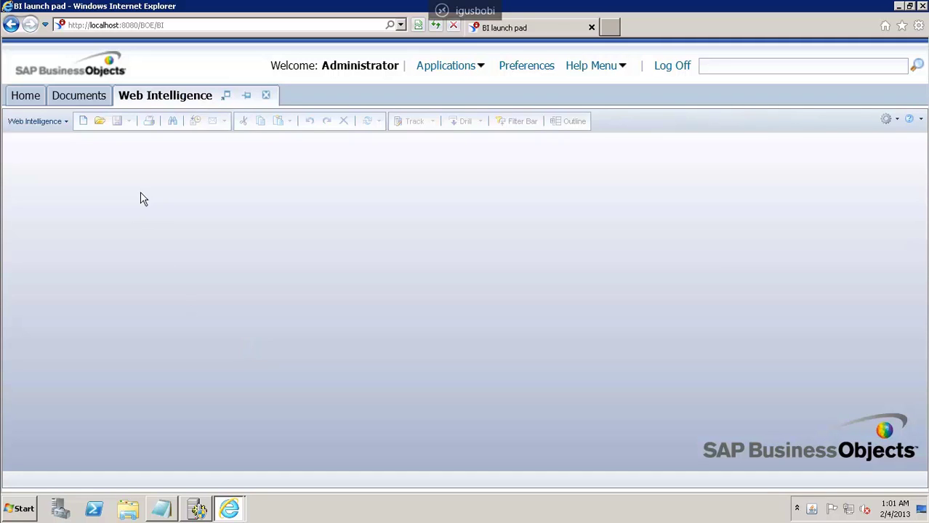
- Create a new Web Intelligence document with the universe AN_PURCHASE_ORDERS.unx as its data source
{"action": "left_click", "coordinate": [83, 122]}
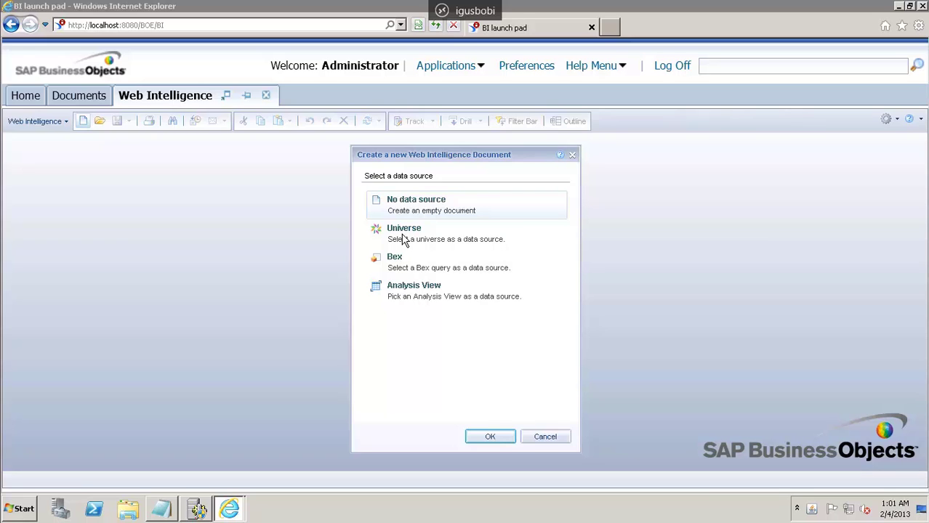
{"action": "left_click", "coordinate": [404, 241]}
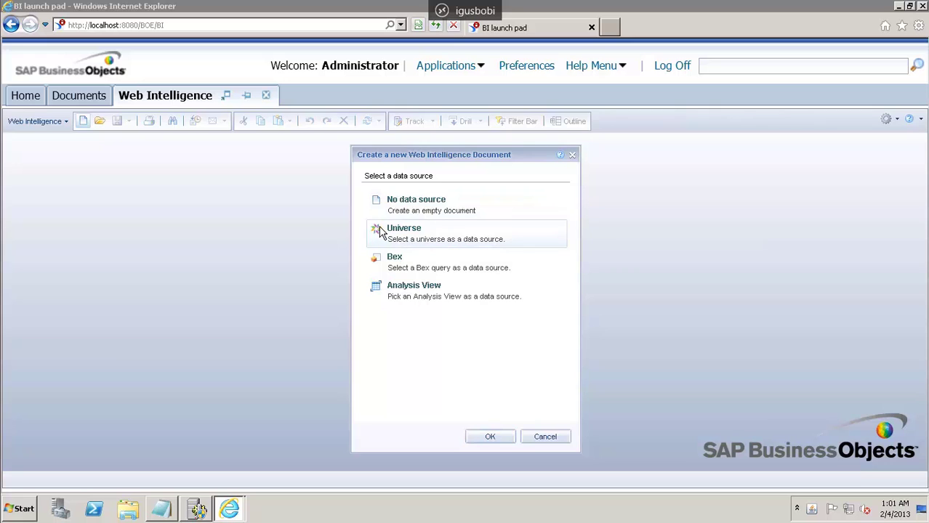
{"action": "left_click", "coordinate": [491, 437]}
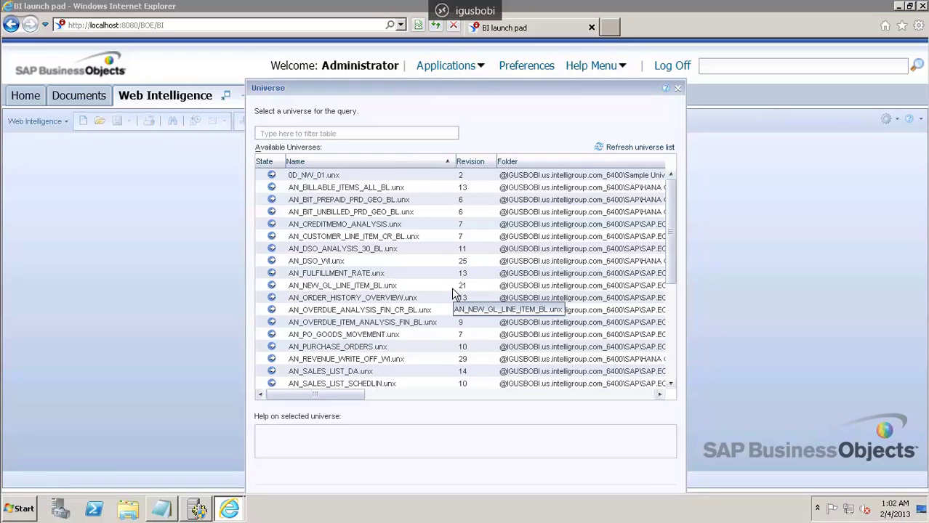
{"action": "double_click", "coordinate": [332, 349]}
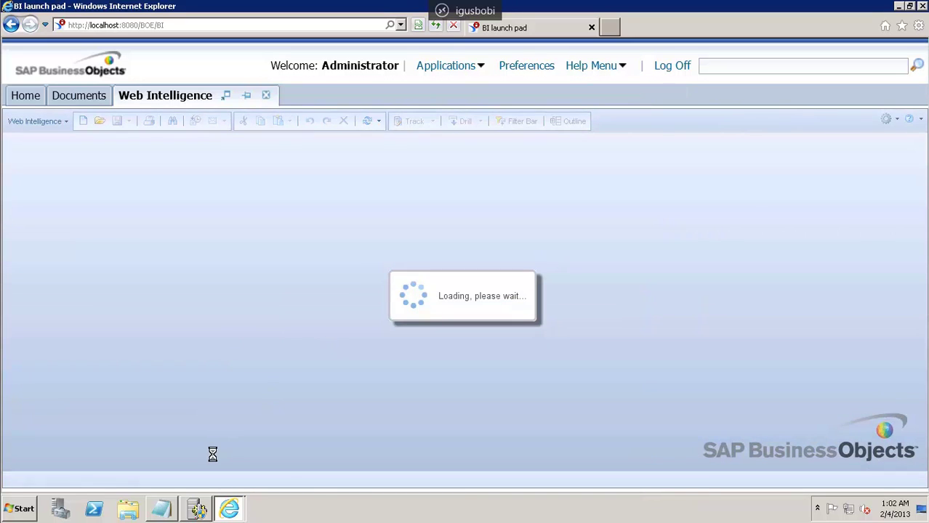
- Switch to the other BI launch pad window, where the query panel for AN_PURCHASE_ORDERS is already open
{"action": "left_click", "coordinate": [230, 511]}
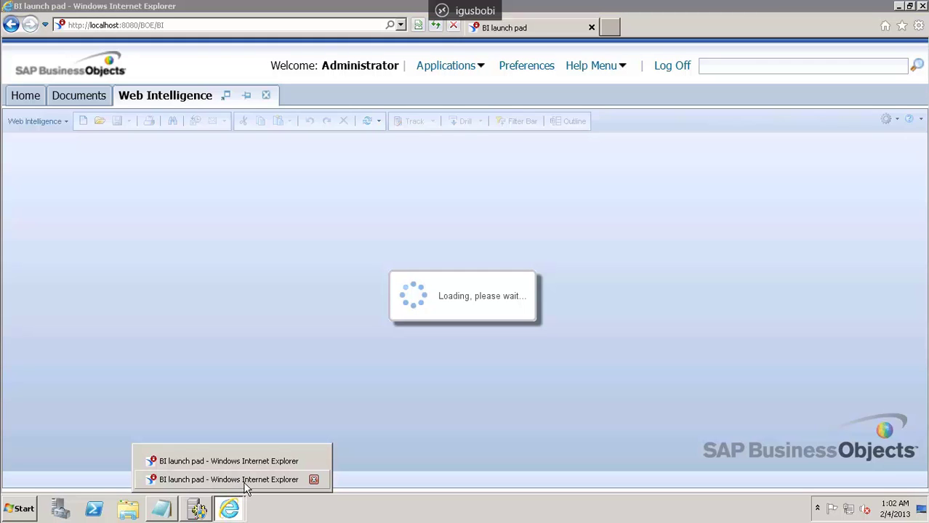
{"action": "left_click", "coordinate": [245, 483]}
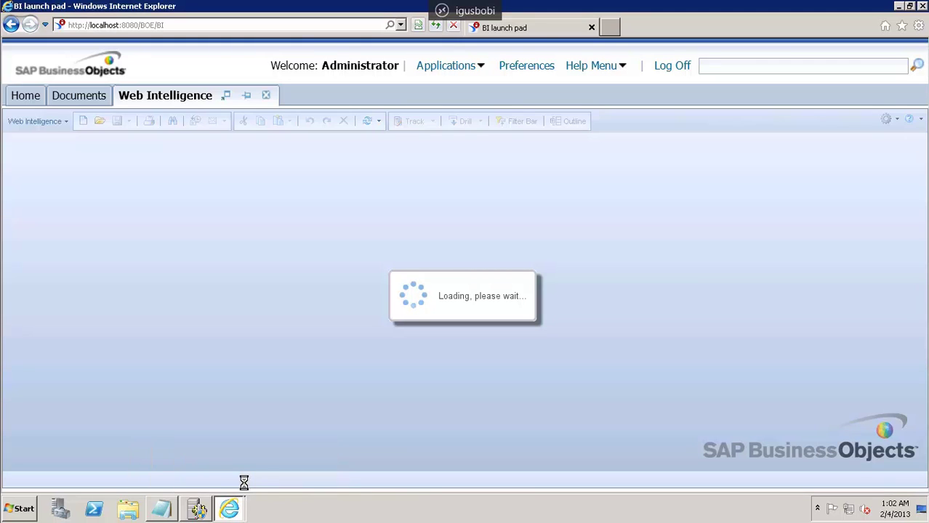
{"action": "left_click", "coordinate": [230, 511]}
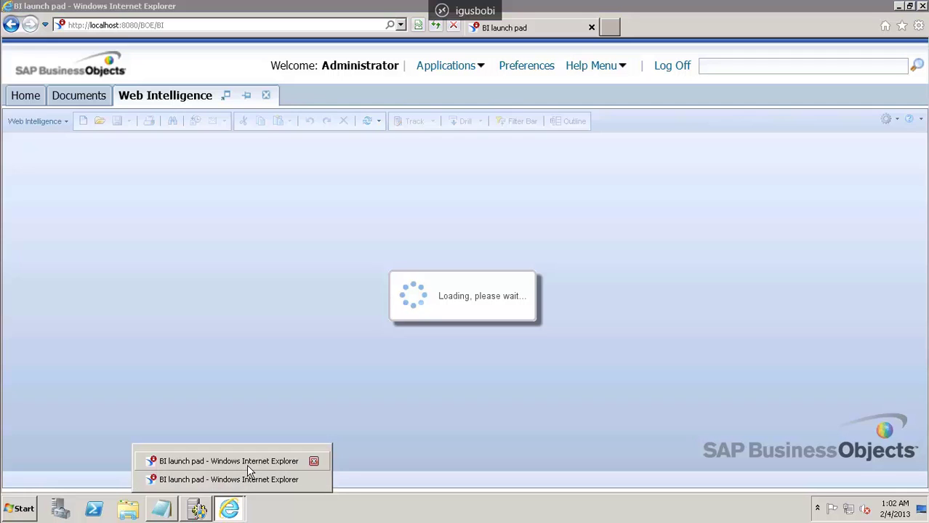
{"action": "left_click", "coordinate": [247, 466]}
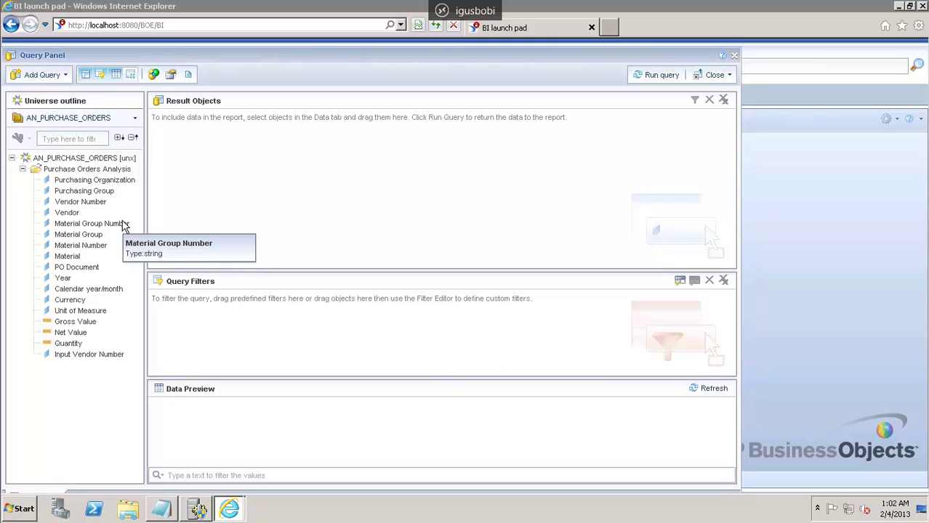
- Add the dimensions Year, Currency, Unit of Measure, Vendor and Purchasing Group to the query's result objects
{"action": "left_click", "coordinate": [92, 183]}
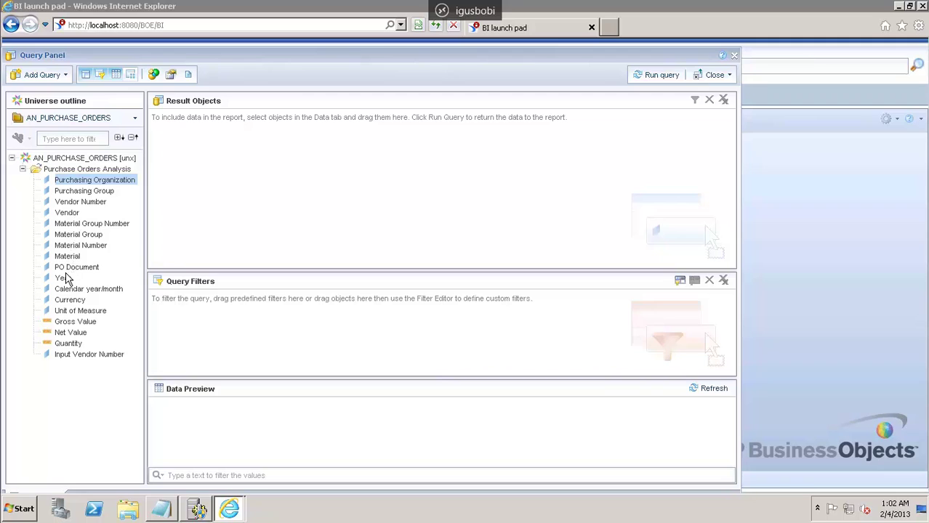
{"action": "left_click_drag", "start_coordinate": [64, 278], "coordinate": [178, 180]}
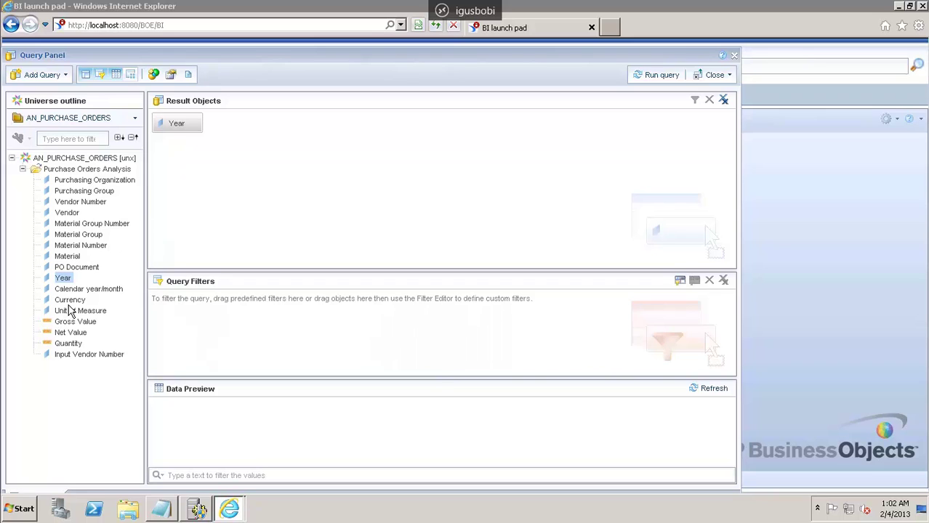
{"action": "left_click_drag", "start_coordinate": [73, 307], "coordinate": [225, 198]}
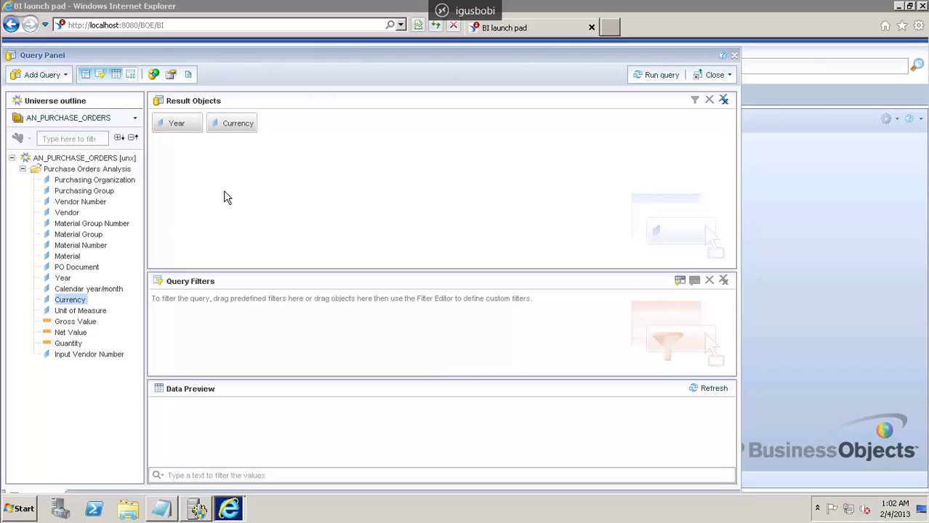
{"action": "left_click_drag", "start_coordinate": [102, 311], "coordinate": [300, 193]}
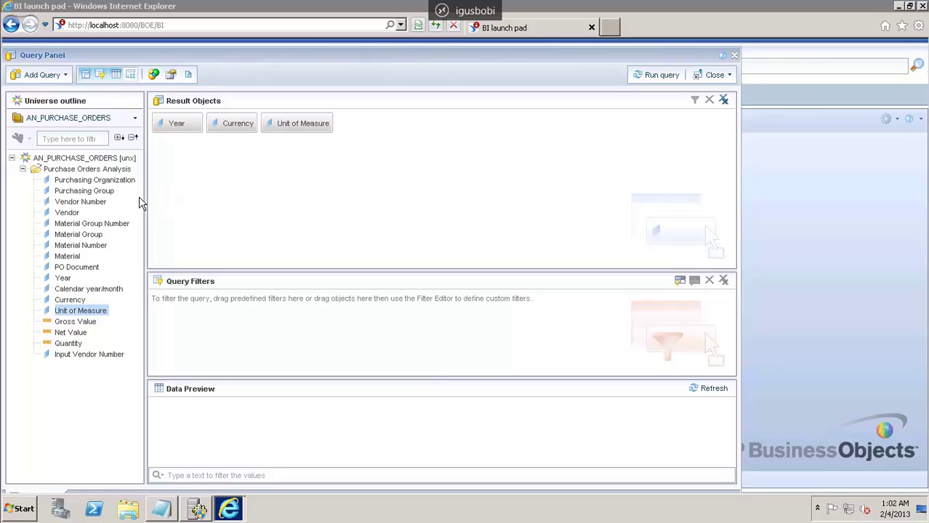
{"action": "left_click_drag", "start_coordinate": [76, 216], "coordinate": [229, 197]}
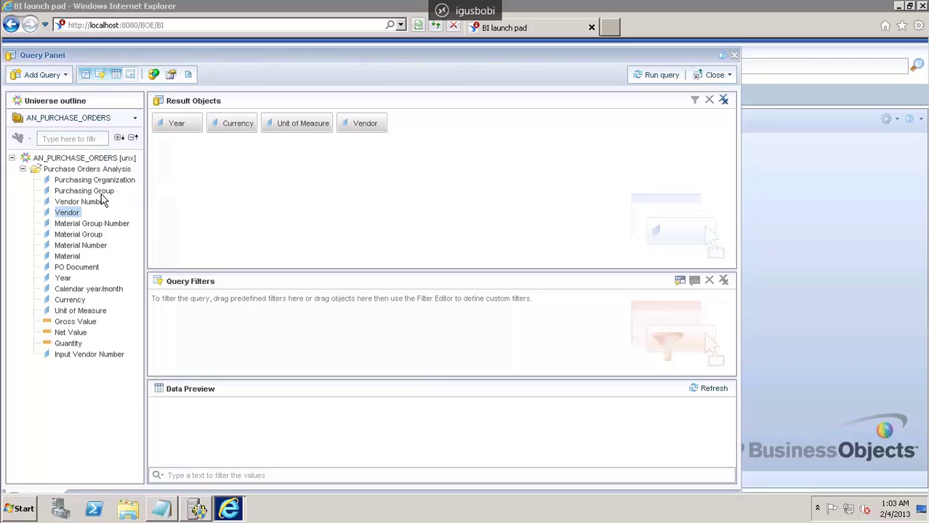
{"action": "left_click_drag", "start_coordinate": [109, 191], "coordinate": [245, 181]}
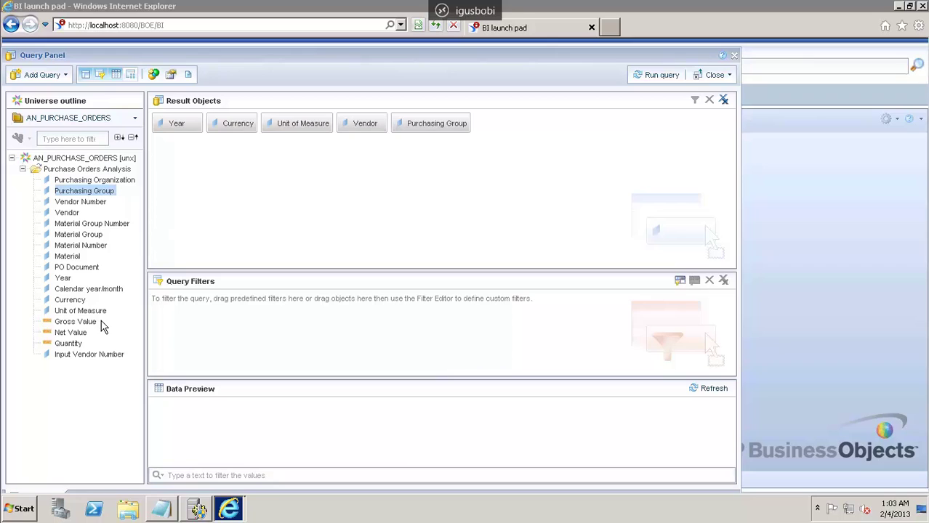
- Add the measures Gross Value, Net Value and Quantity to the query's result objects
{"action": "left_click_drag", "start_coordinate": [85, 325], "coordinate": [289, 214]}
{"action": "left_click_drag", "start_coordinate": [81, 334], "coordinate": [298, 224]}
{"action": "left_click_drag", "start_coordinate": [73, 343], "coordinate": [327, 193]}
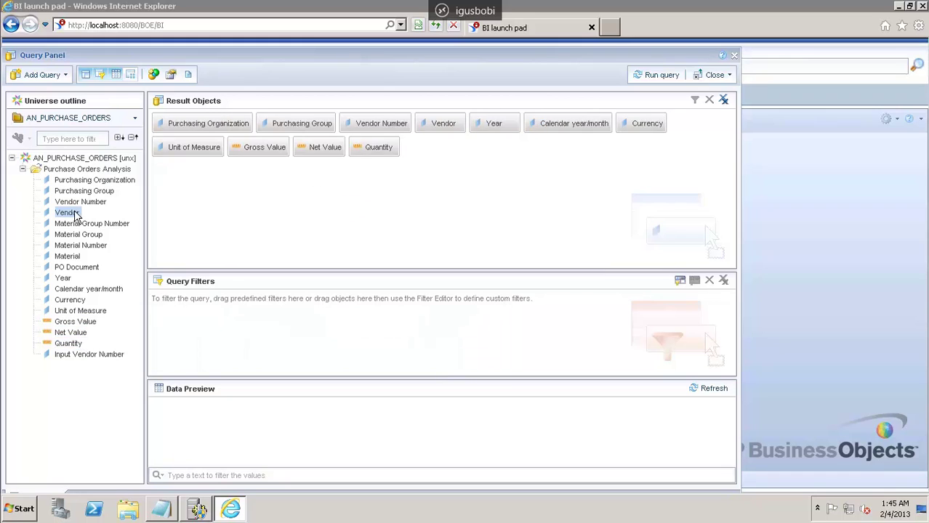
- Add a query filter on Vendor with the In list operator and set its operand to values from list
{"action": "left_click_drag", "start_coordinate": [70, 217], "coordinate": [191, 316]}
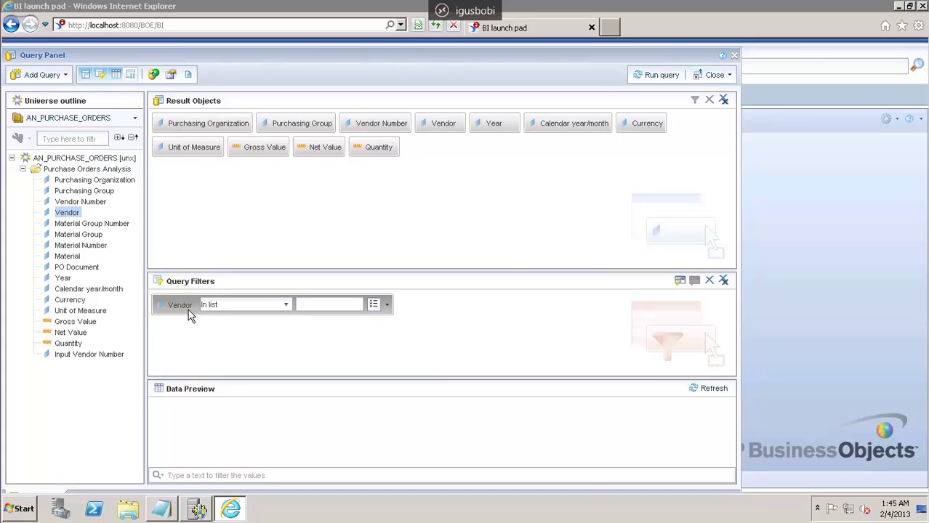
{"action": "left_click", "coordinate": [287, 305]}
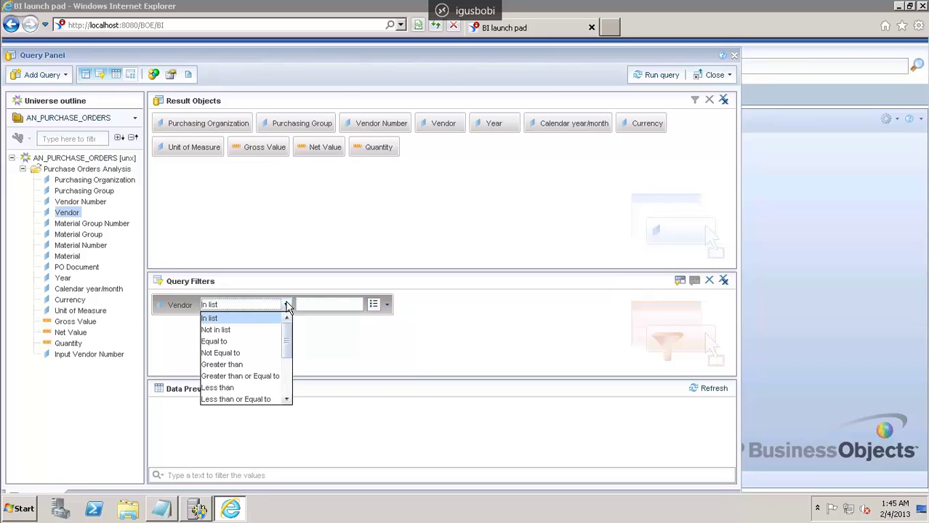
{"action": "left_click", "coordinate": [338, 304]}
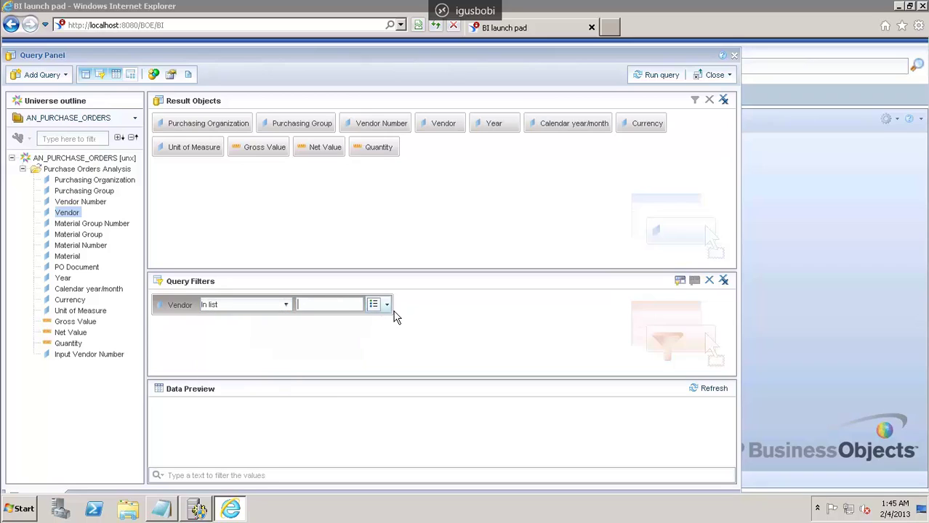
{"action": "left_click", "coordinate": [387, 305]}
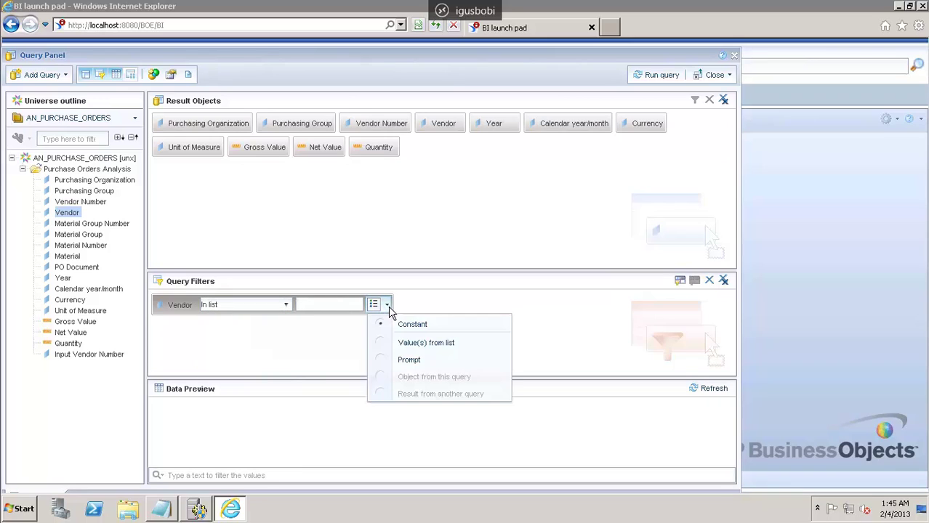
{"action": "left_click", "coordinate": [419, 343]}
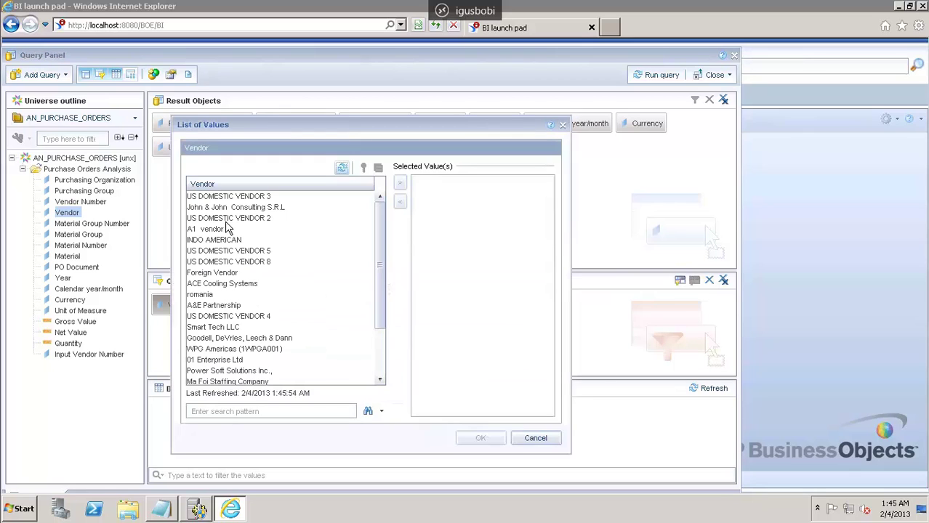
- Sort the vendor list alphabetically and use the values from 01 Enterprise Ltd through INDO AMERICAN as the Vendor filter's operand
{"action": "left_click", "coordinate": [217, 189]}
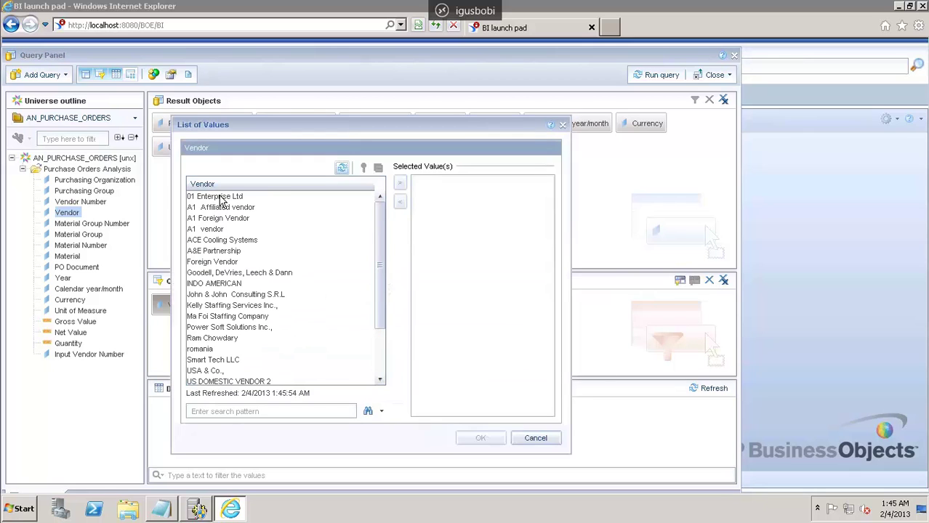
{"action": "left_click", "coordinate": [264, 197]}
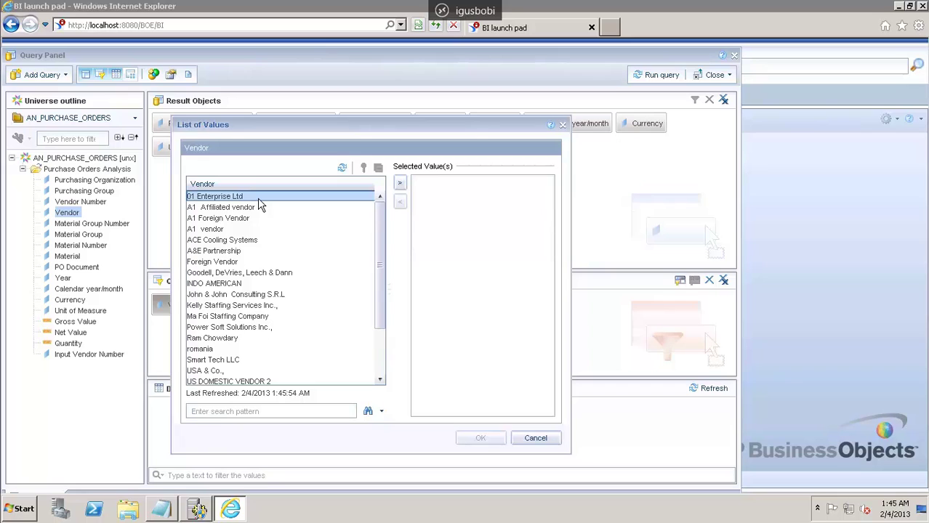
{"action": "key", "text": "shift+Down"}
{"action": "key", "text": "shift+Down"}
{"action": "key", "text": "shift+Down"}
{"action": "key", "text": "shift+Down"}
{"action": "key", "text": "shift+Down"}
{"action": "key", "text": "shift+Down"}
{"action": "key", "text": "shift+Down"}
{"action": "key", "text": "shift+Down"}
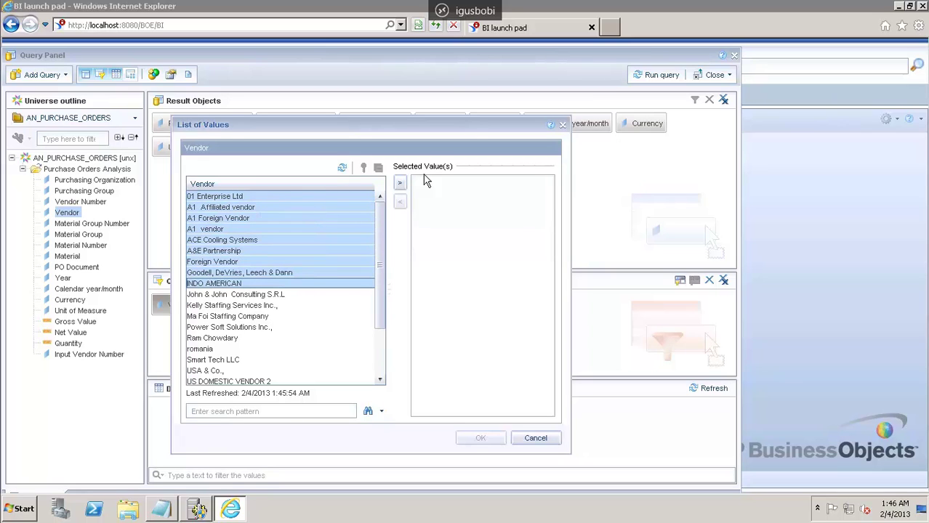
{"action": "left_click", "coordinate": [401, 183]}
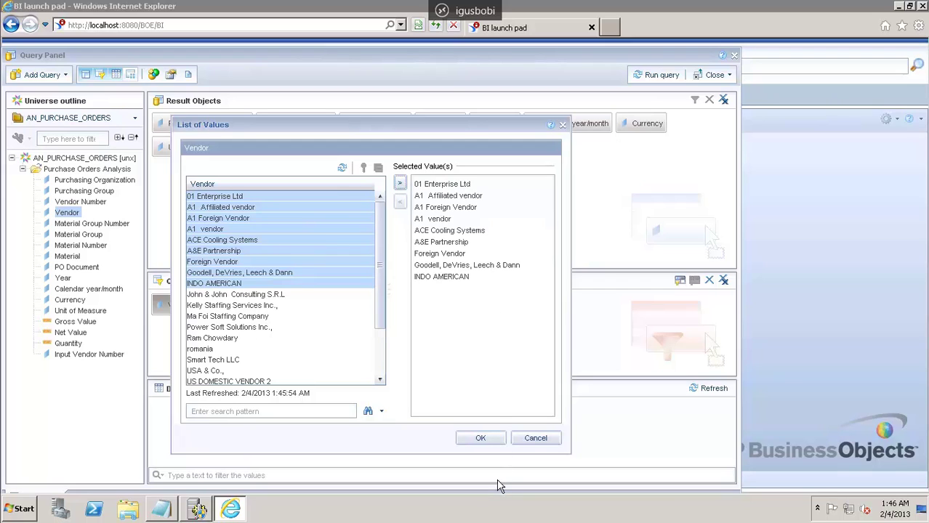
{"action": "left_click", "coordinate": [489, 442]}
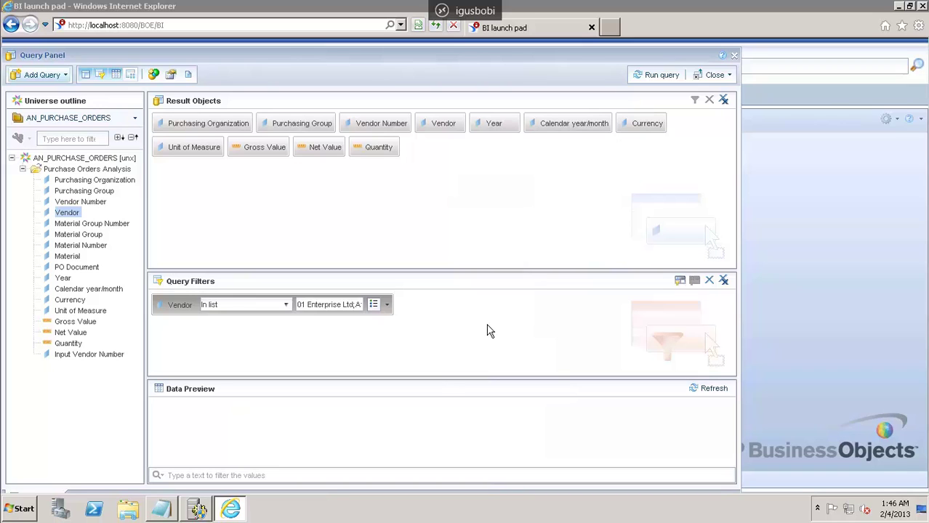
- Run the query to generate the purchase orders report and review the resulting table
{"action": "left_click", "coordinate": [658, 75]}
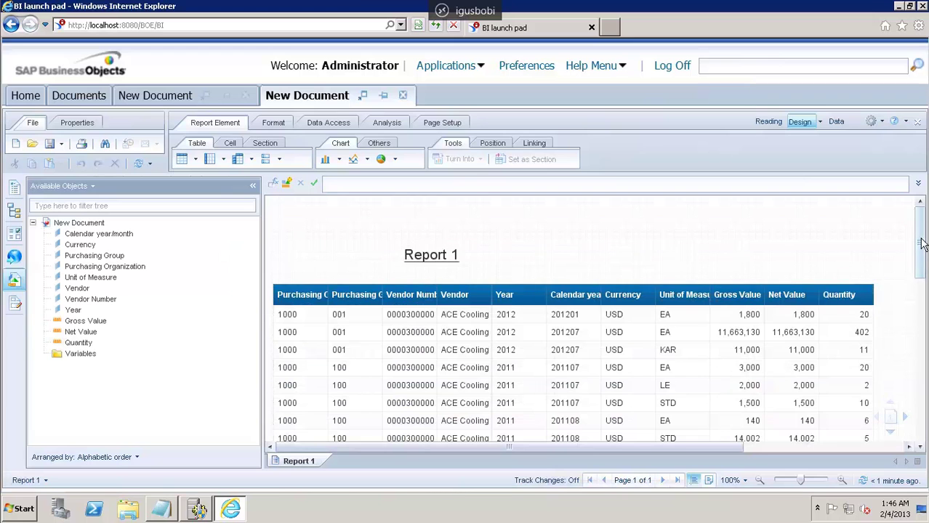
{"action": "left_click_drag", "start_coordinate": [922, 247], "coordinate": [923, 298]}
{"action": "scroll", "coordinate": [313, 262], "scroll_direction": "up", "scroll_amount": 4}
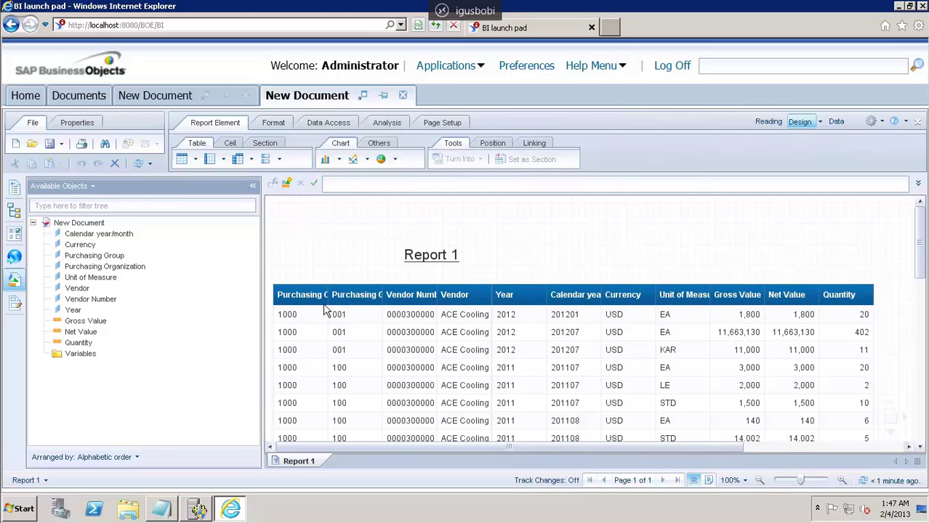
- Insert a line chart into the report, over the Net Value and Quantity end of the table
{"action": "left_click", "coordinate": [476, 268]}
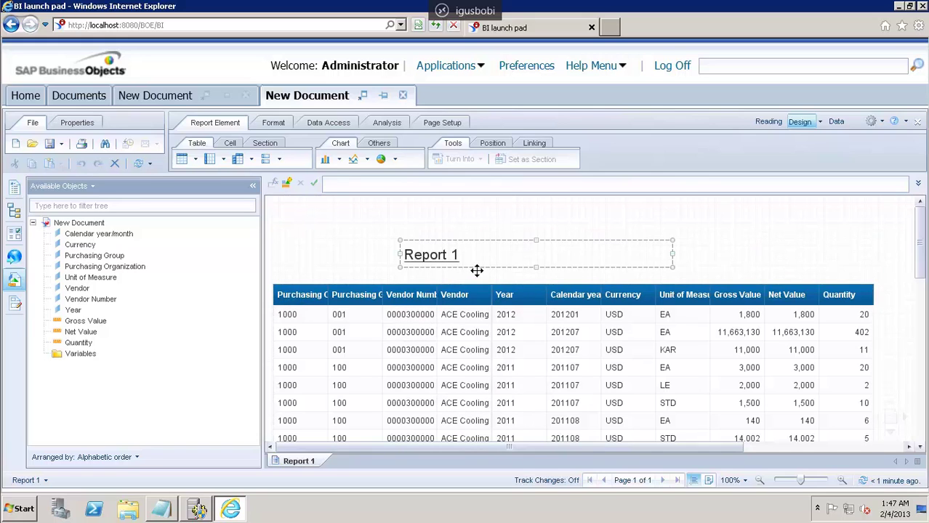
{"action": "left_click", "coordinate": [339, 159]}
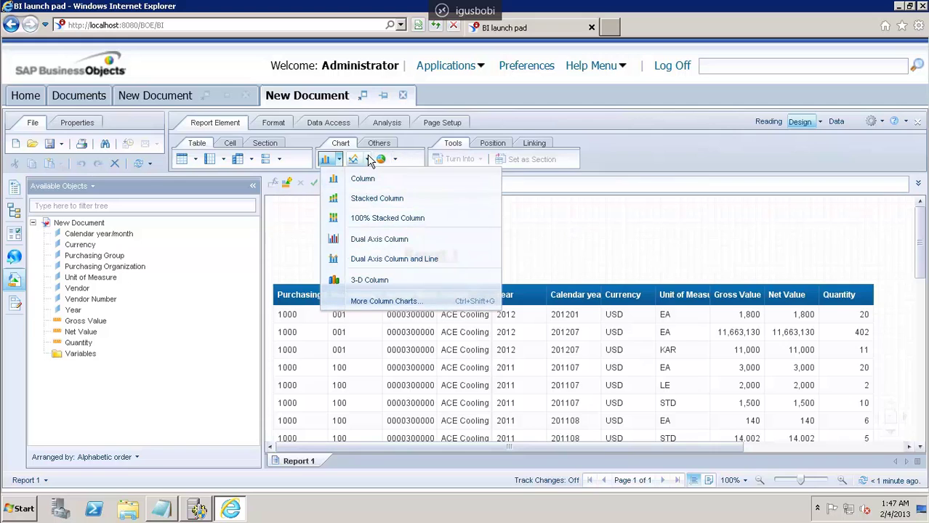
{"action": "left_click", "coordinate": [368, 160]}
{"action": "left_click", "coordinate": [396, 160]}
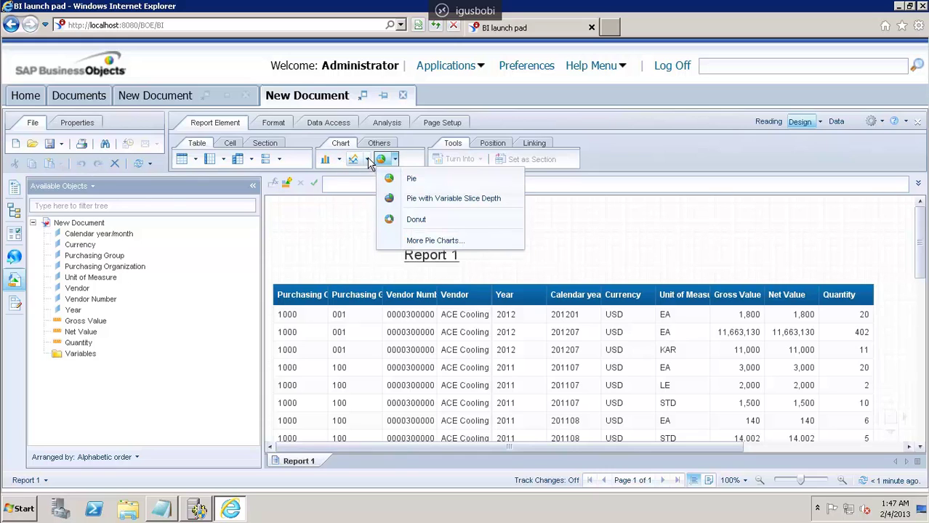
{"action": "left_click", "coordinate": [369, 159]}
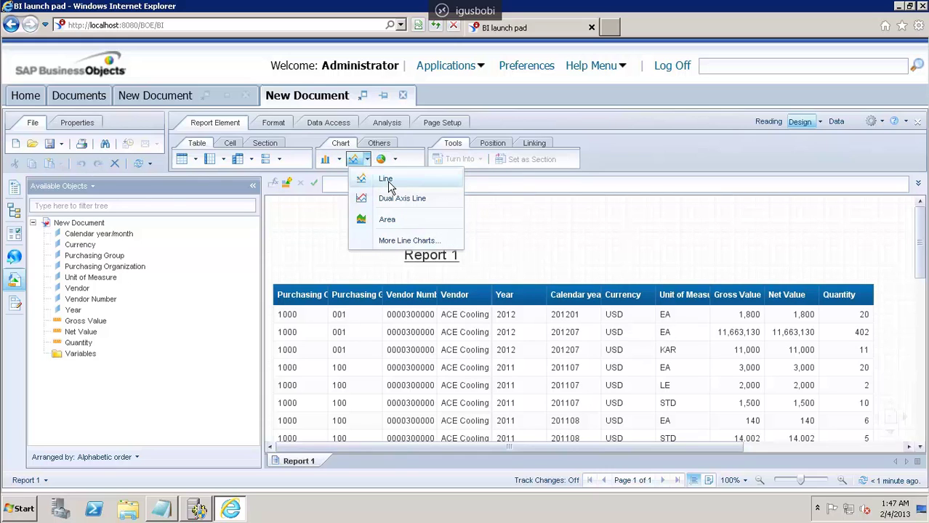
{"action": "left_click", "coordinate": [386, 180]}
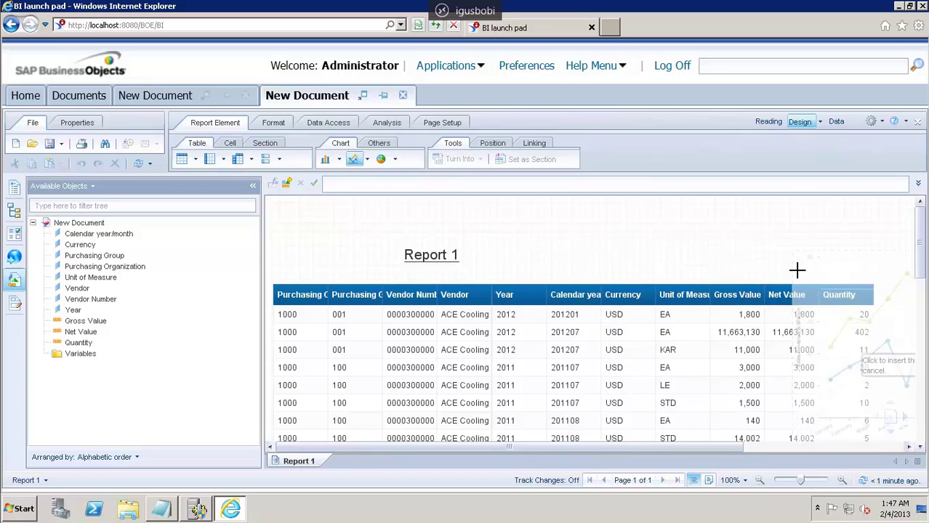
{"action": "right_click", "coordinate": [796, 269]}
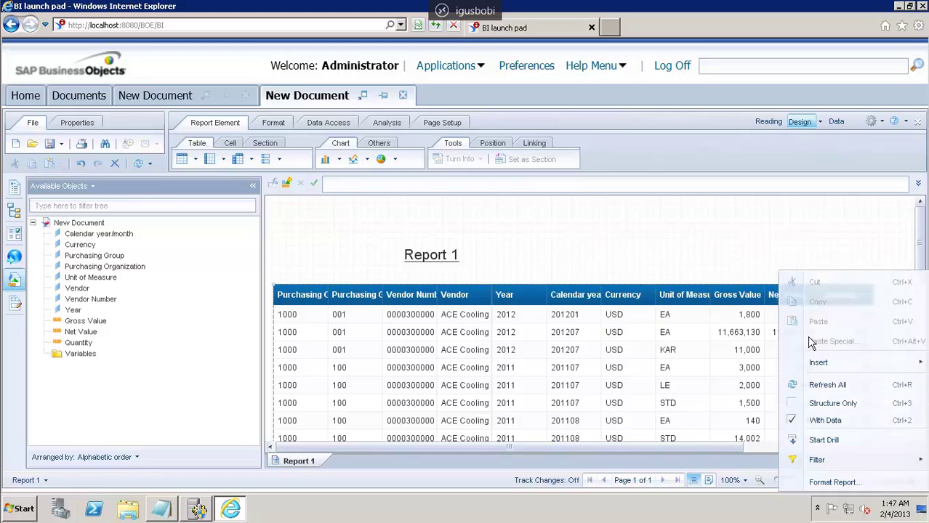
{"action": "mouse_move", "coordinate": [807, 364]}
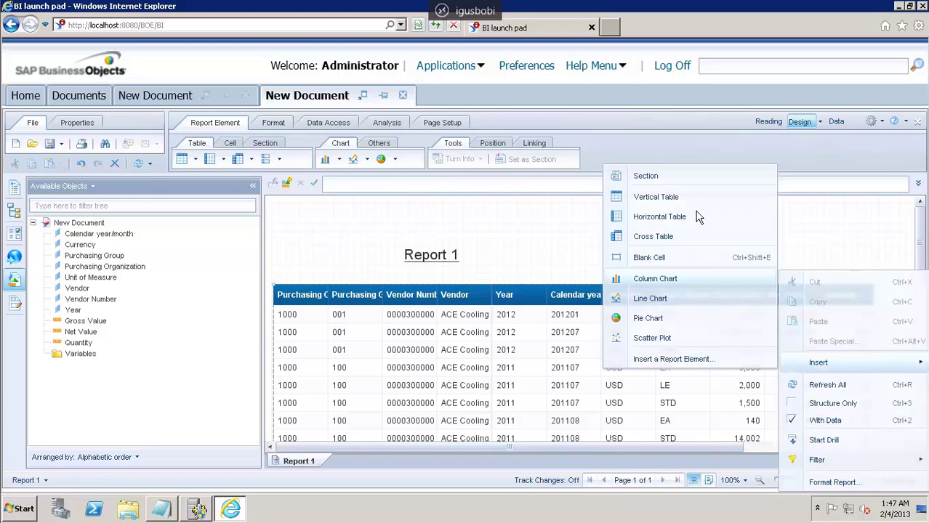
{"action": "left_click", "coordinate": [809, 242]}
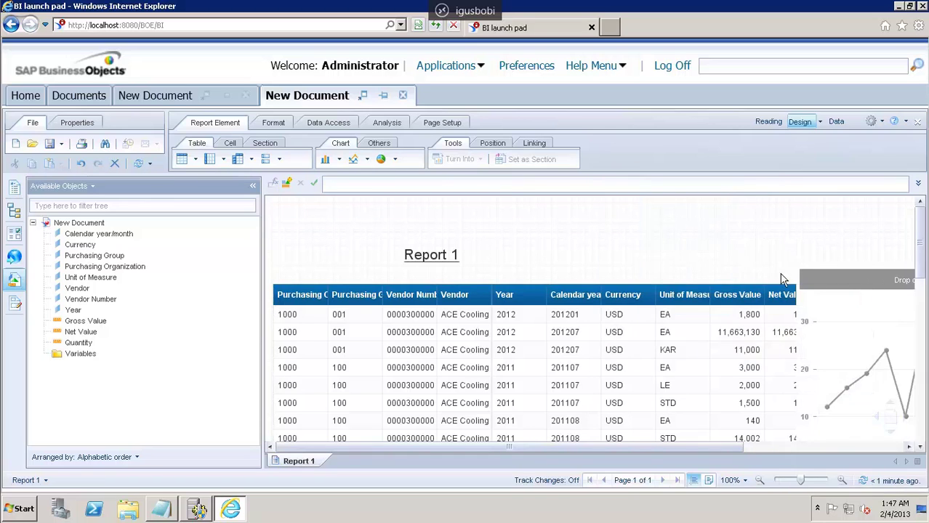
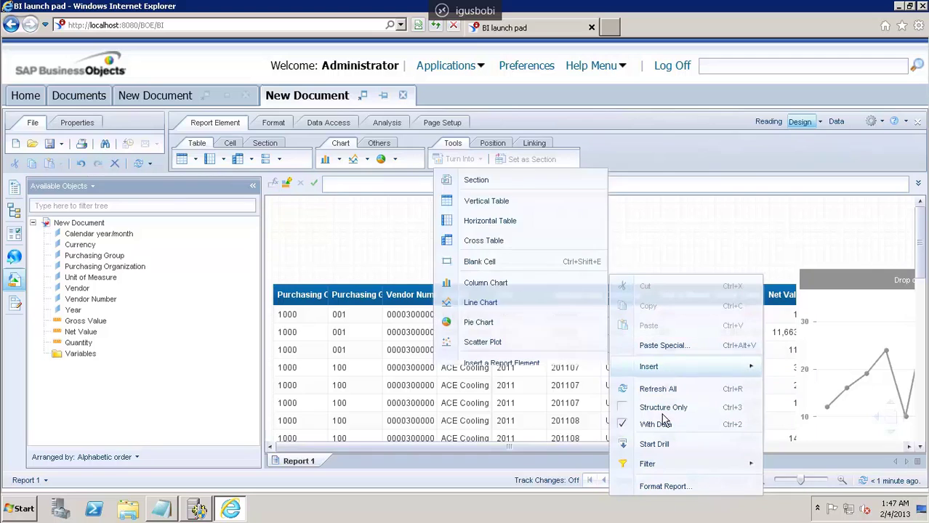
- Delete the purchase orders table and move the line chart into its place at the report's left edge
{"action": "right_click", "coordinate": [521, 275]}
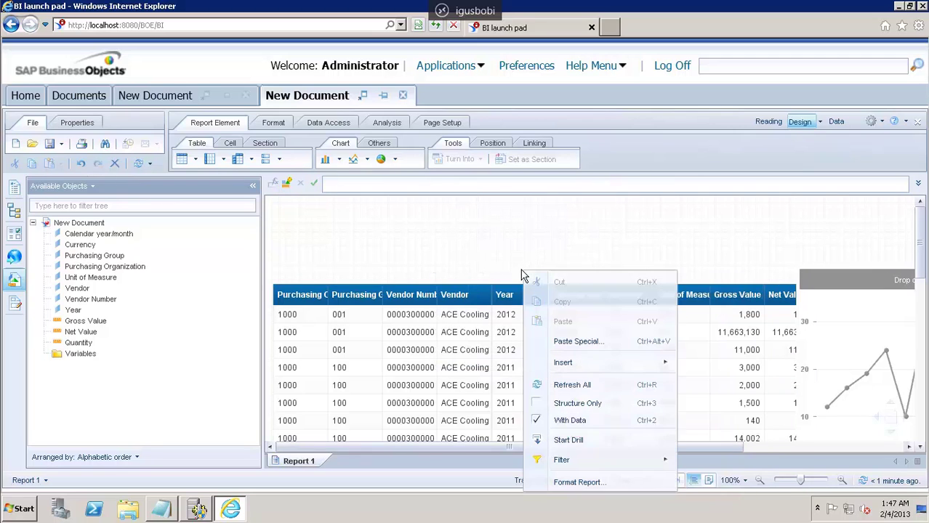
{"action": "right_click", "coordinate": [515, 264]}
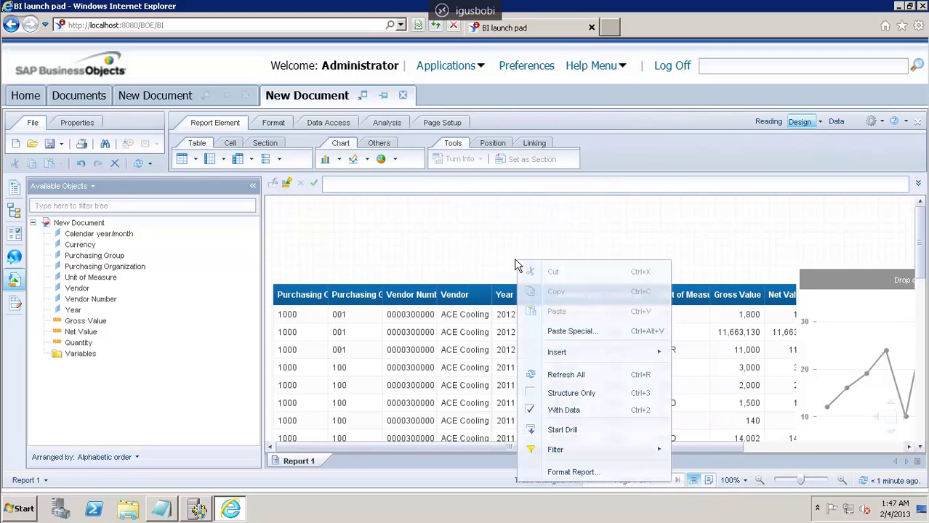
{"action": "right_click", "coordinate": [297, 279]}
{"action": "right_click", "coordinate": [296, 277]}
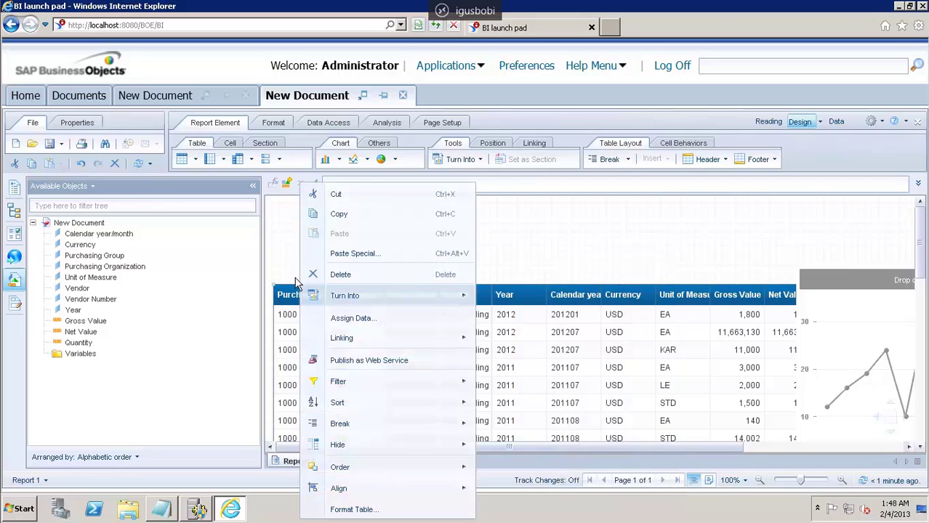
{"action": "left_click", "coordinate": [341, 276]}
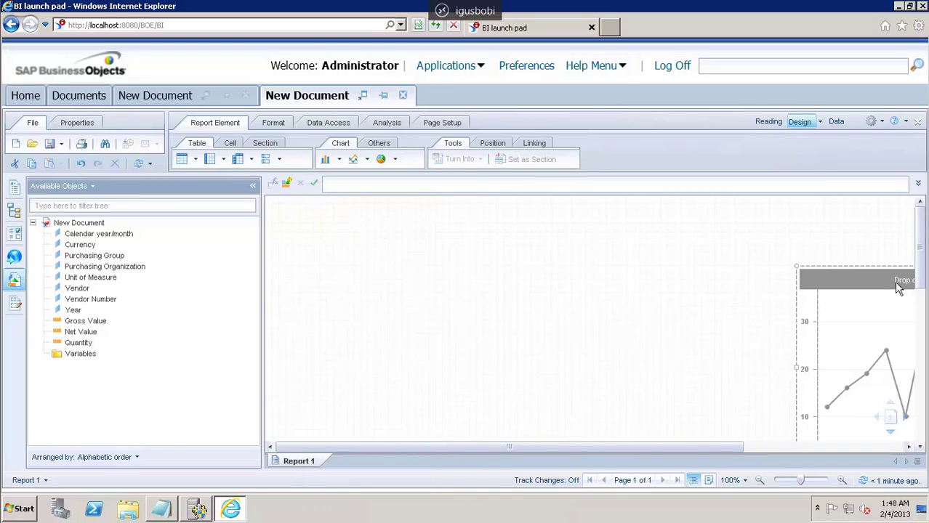
{"action": "left_click_drag", "start_coordinate": [900, 282], "coordinate": [371, 275]}
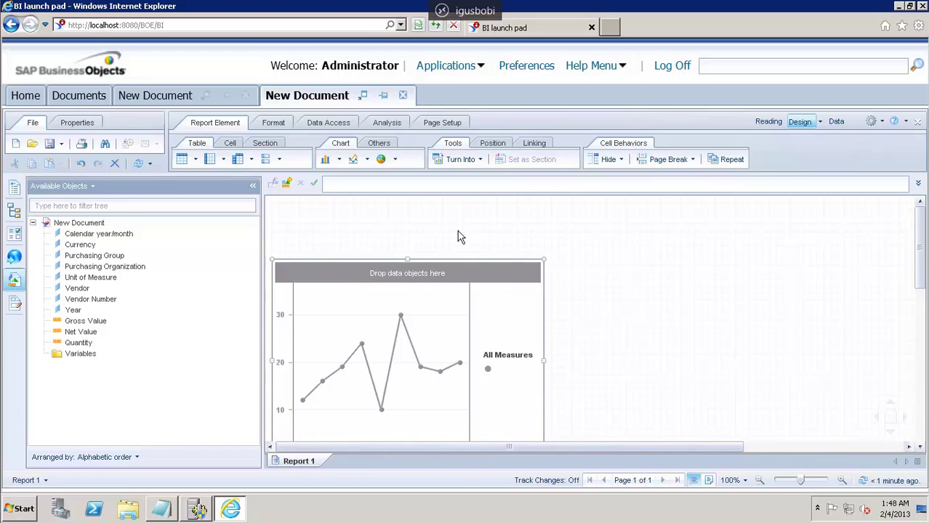
- Insert a column chart in the empty report area to the right of the line chart
{"action": "left_click", "coordinate": [396, 160]}
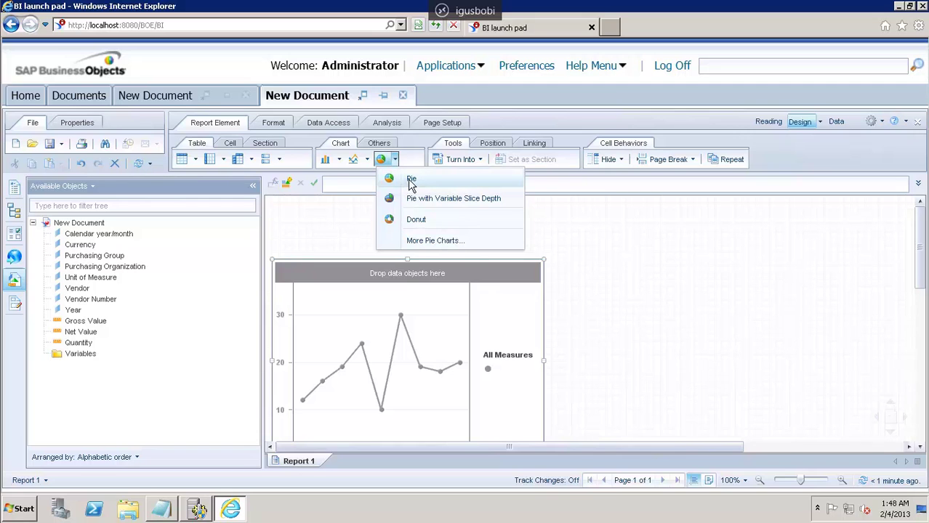
{"action": "left_click", "coordinate": [411, 181]}
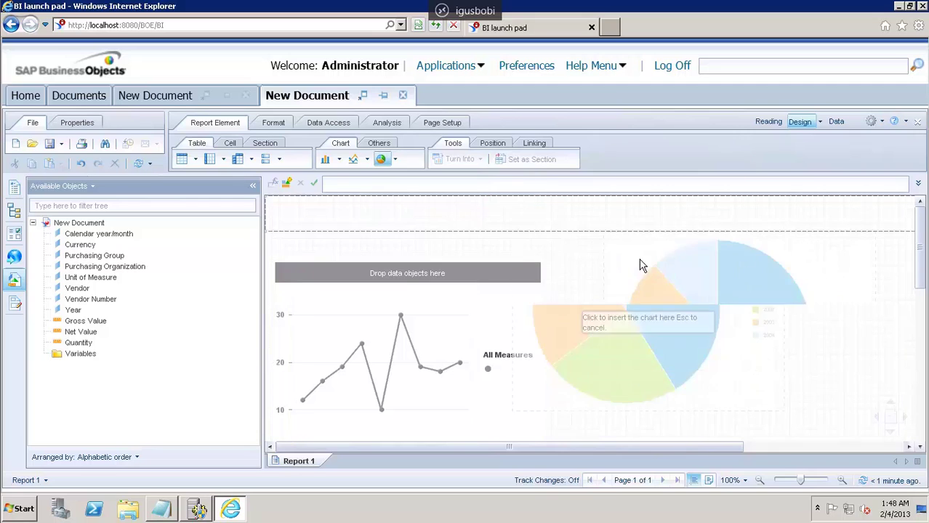
{"action": "right_click", "coordinate": [691, 282]}
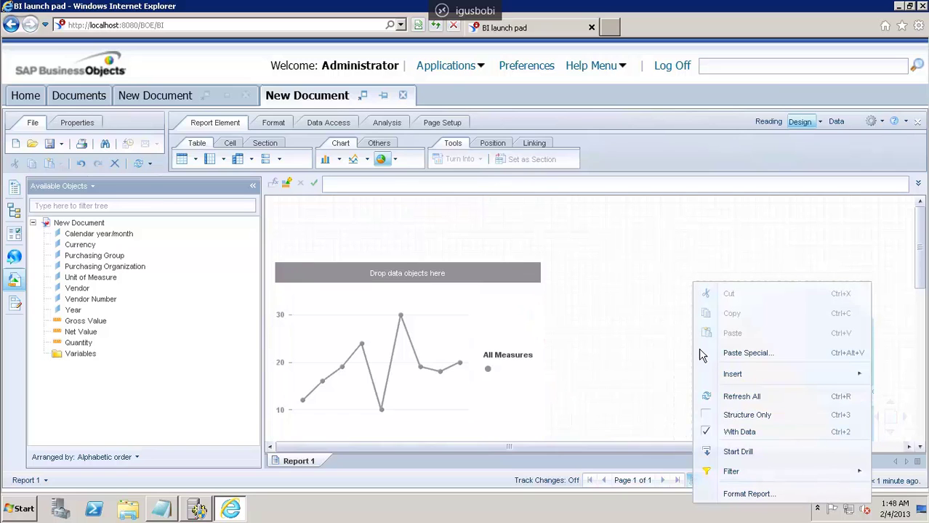
{"action": "mouse_move", "coordinate": [715, 375]}
{"action": "left_click", "coordinate": [668, 295]}
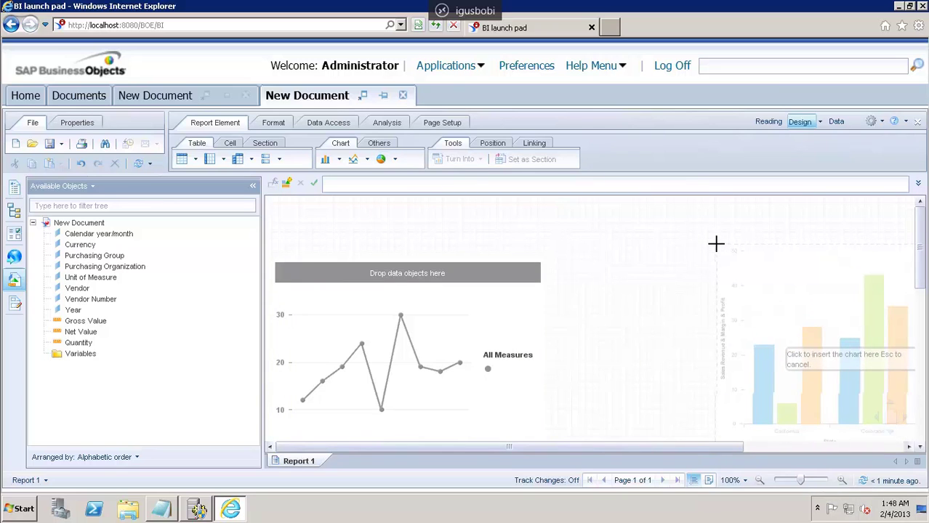
{"action": "left_click", "coordinate": [716, 243]}
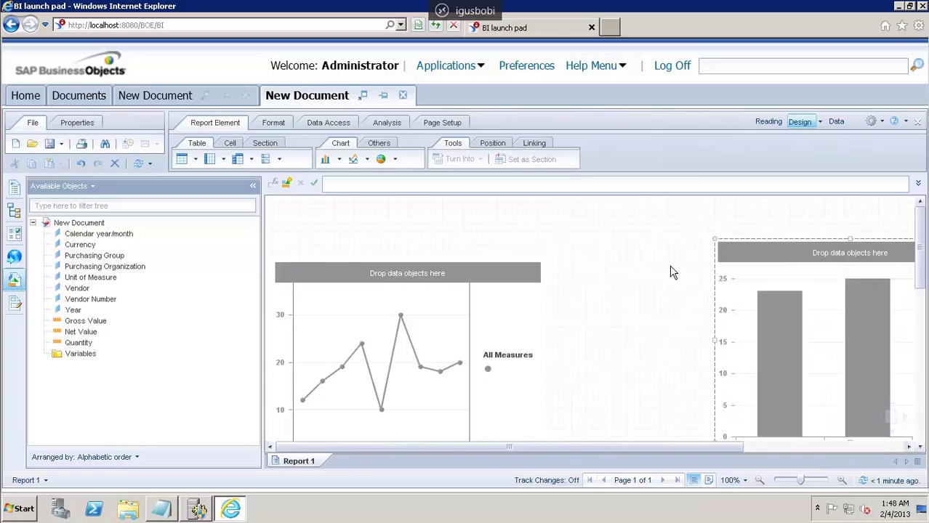
{"action": "left_click_drag", "start_coordinate": [700, 447], "coordinate": [661, 476]}
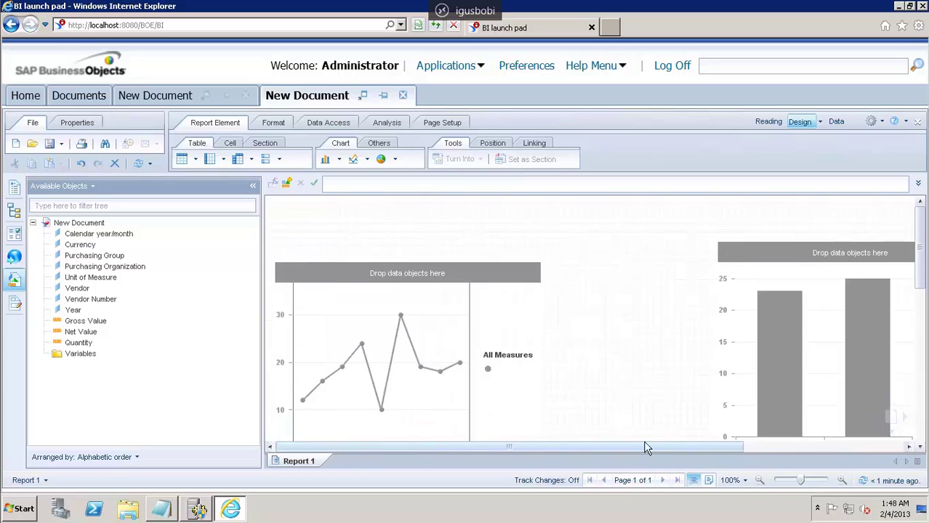
{"action": "left_click", "coordinate": [814, 285]}
{"action": "left_click", "coordinate": [433, 277]}
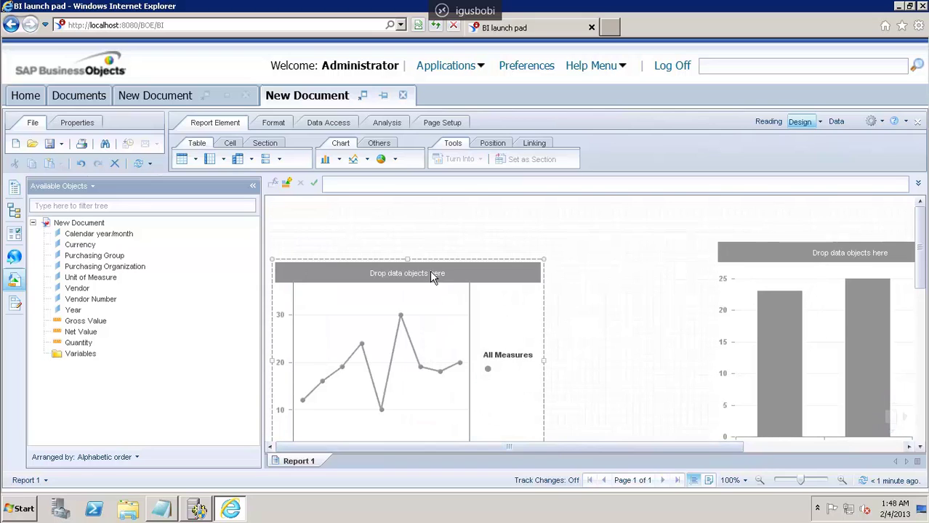
{"action": "left_click", "coordinate": [428, 234]}
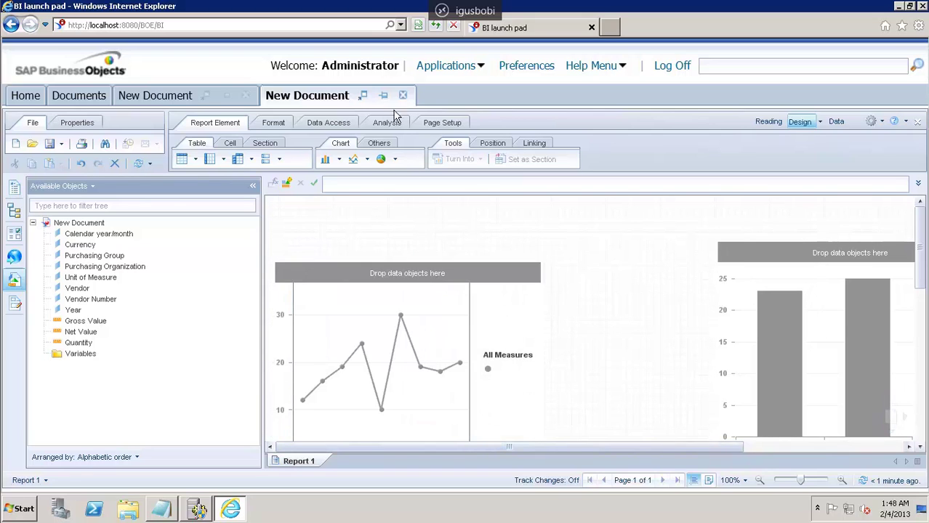
- Insert a pie chart in the report between the line chart and the column chart
{"action": "left_click", "coordinate": [396, 160]}
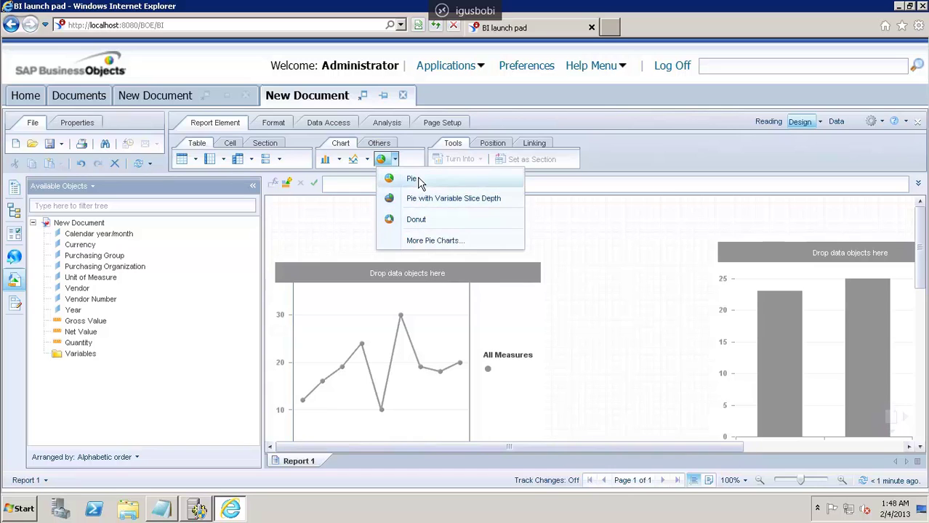
{"action": "left_click", "coordinate": [420, 182]}
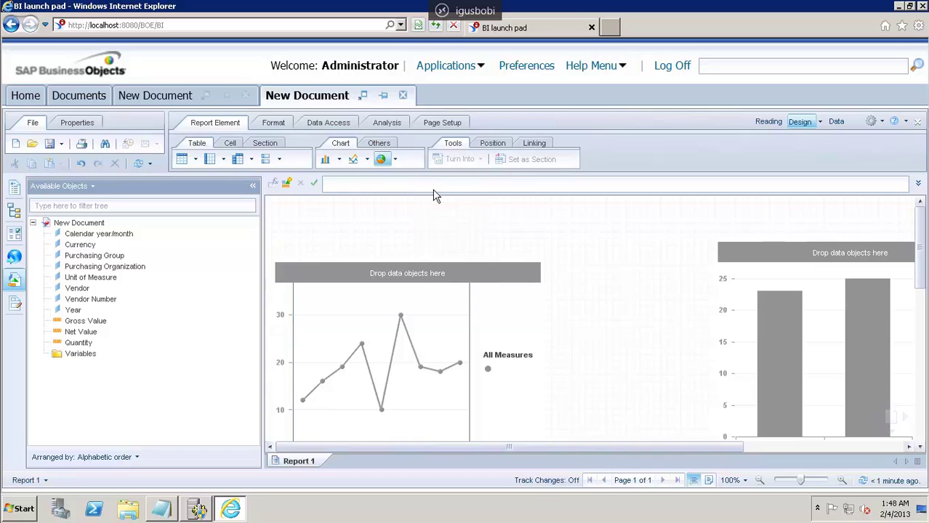
{"action": "left_click", "coordinate": [505, 250]}
{"action": "right_click", "coordinate": [508, 250]}
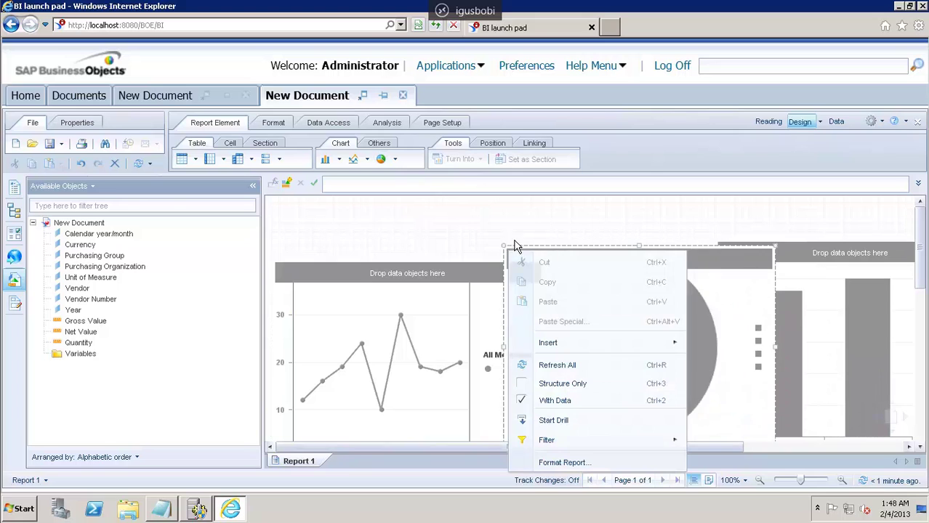
{"action": "left_click", "coordinate": [480, 235]}
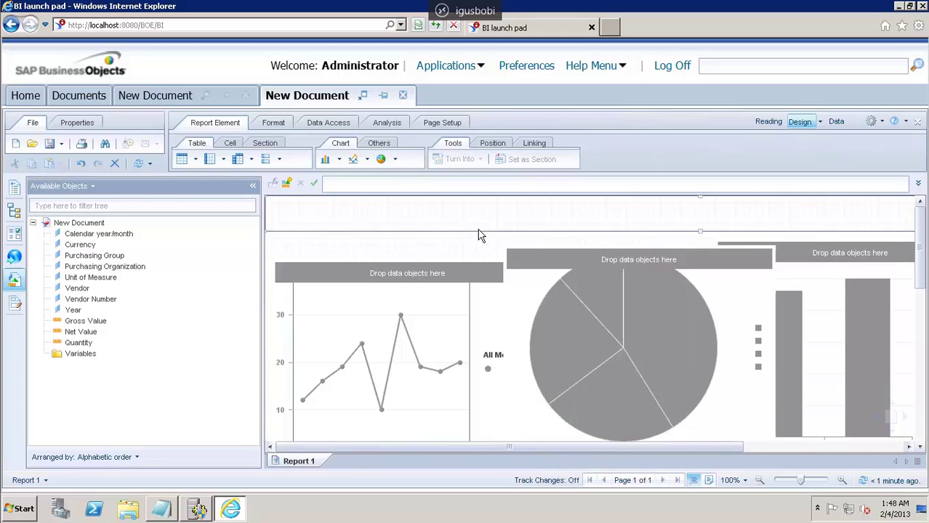
- Collapse the Available Objects pane and align the line, pie and column charts side by side without overlap
{"action": "left_click", "coordinate": [427, 268]}
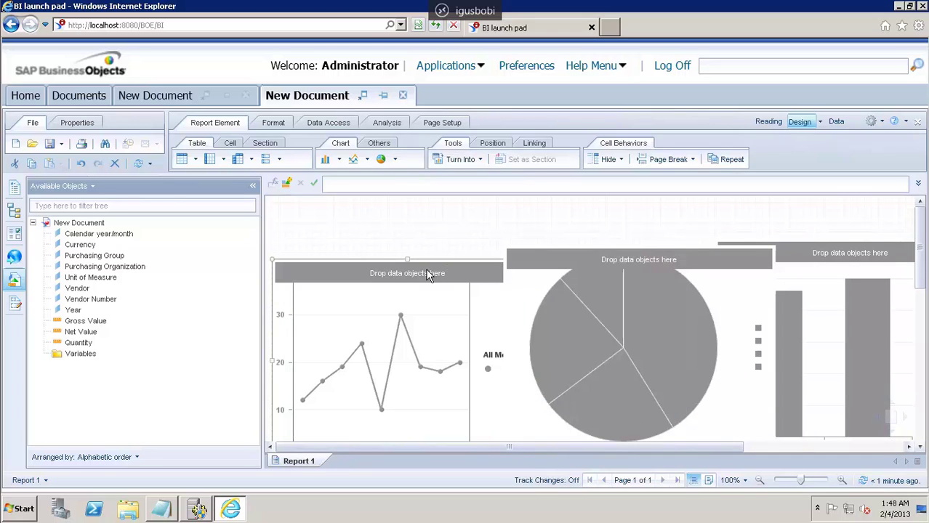
{"action": "left_click_drag", "start_coordinate": [422, 270], "coordinate": [252, 190]}
{"action": "left_click", "coordinate": [252, 187]}
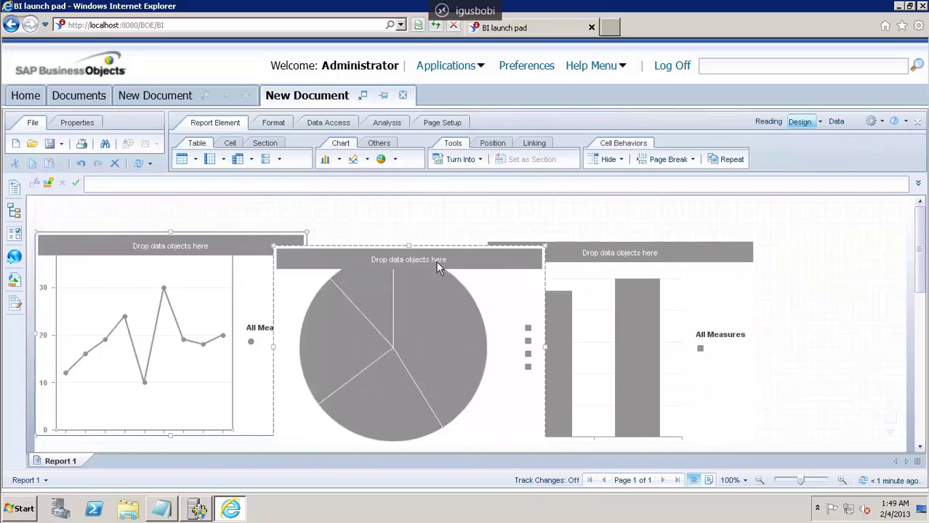
{"action": "left_click", "coordinate": [625, 250]}
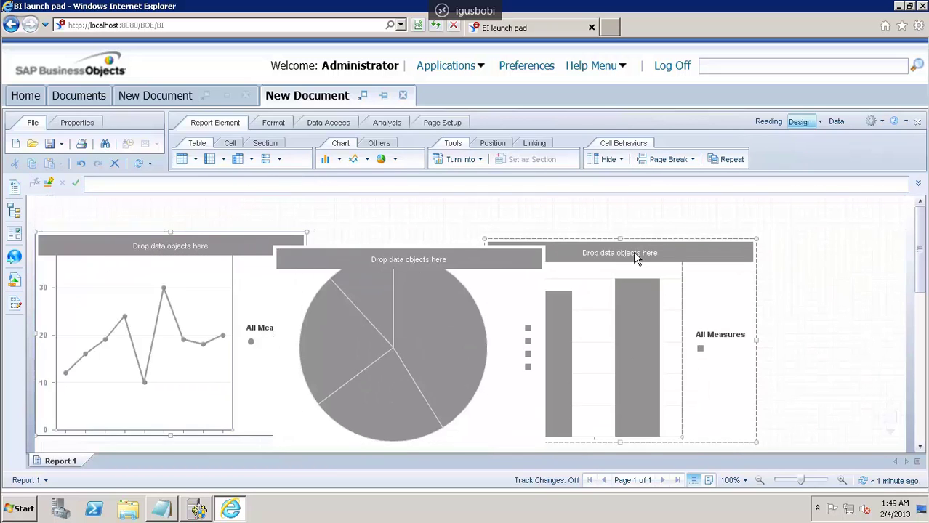
{"action": "left_click_drag", "start_coordinate": [712, 245], "coordinate": [780, 250]}
{"action": "left_click", "coordinate": [531, 262]}
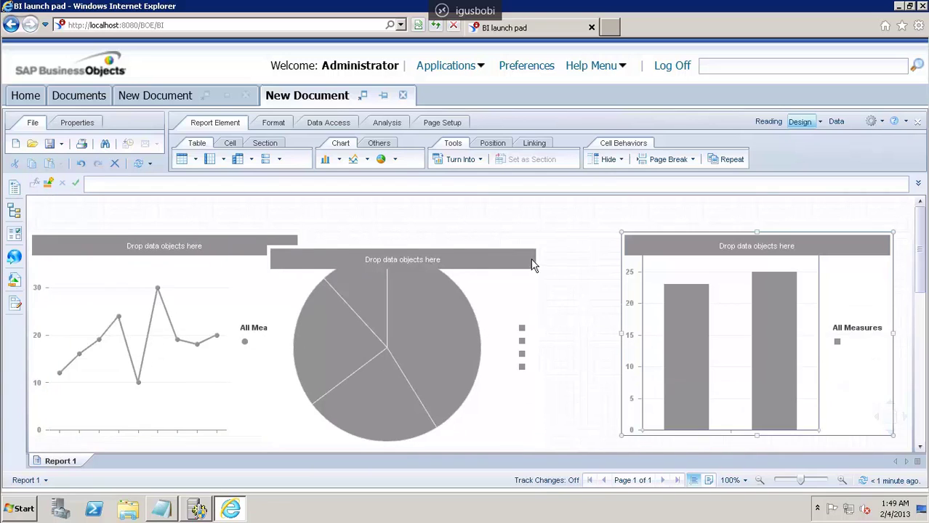
{"action": "left_click_drag", "start_coordinate": [486, 263], "coordinate": [520, 250]}
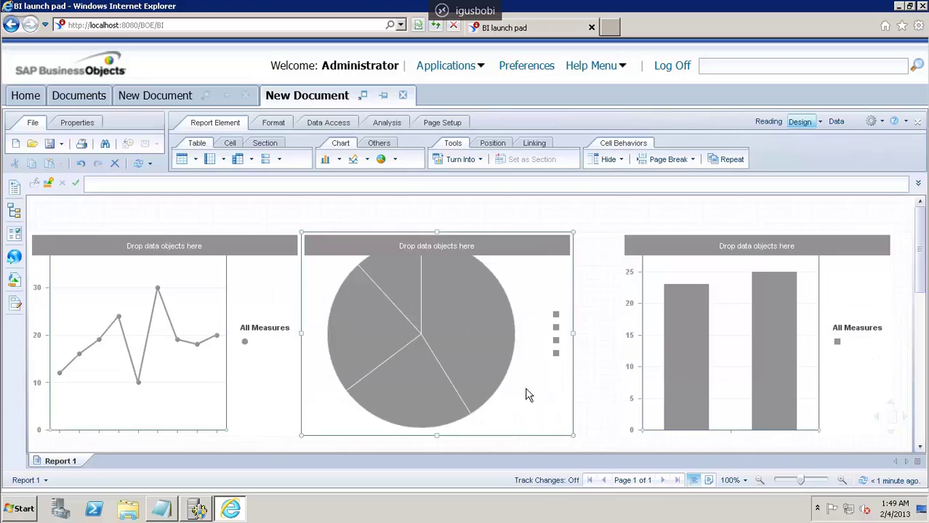
{"action": "left_click", "coordinate": [558, 316]}
{"action": "left_click", "coordinate": [525, 328]}
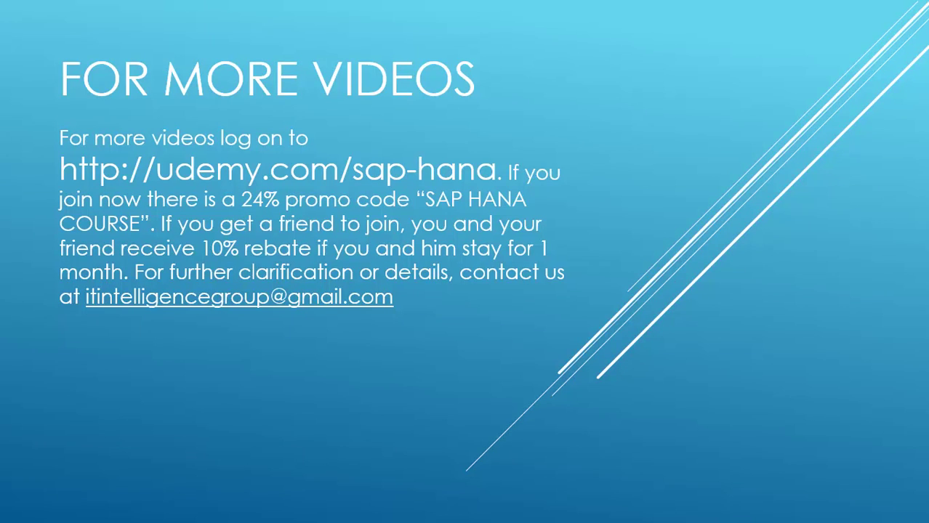